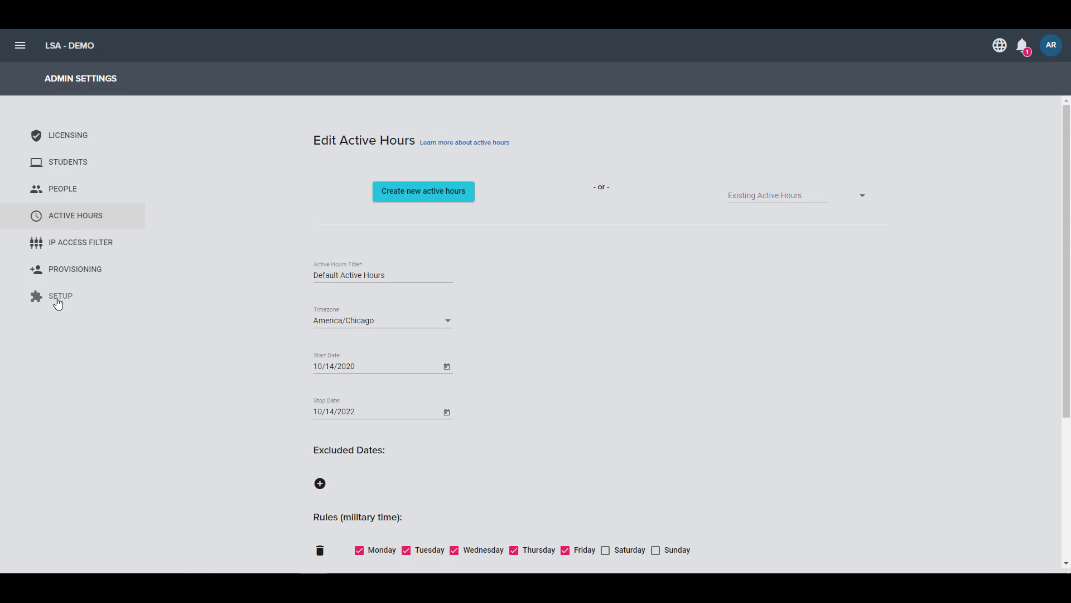
Step: Open LanSchool Air's Chromebook setup instructions and mark step 1, Sign In, complete
left_click(58, 301)
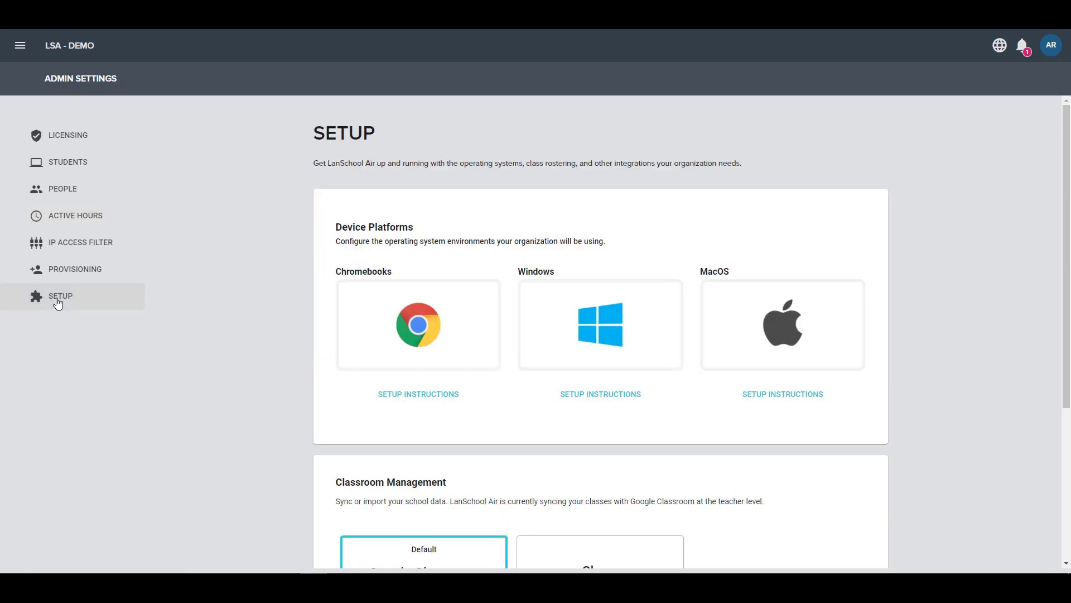
left_click(400, 396)
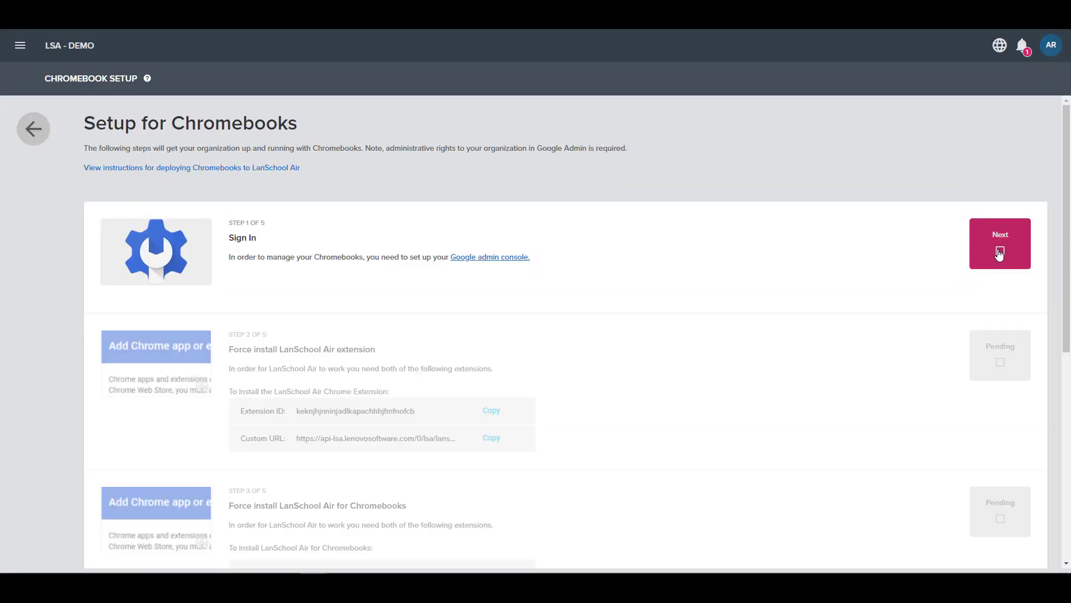
left_click(999, 252)
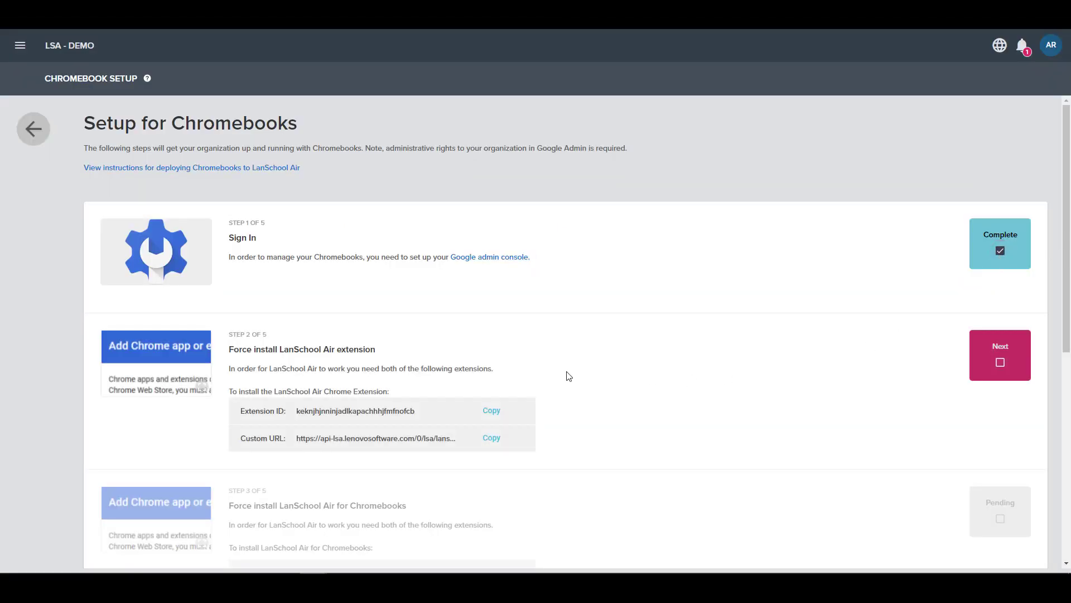
Step: Go to Chrome Apps & extensions for Users & browsers and select All Valley High > Students
key("alt+Tab")
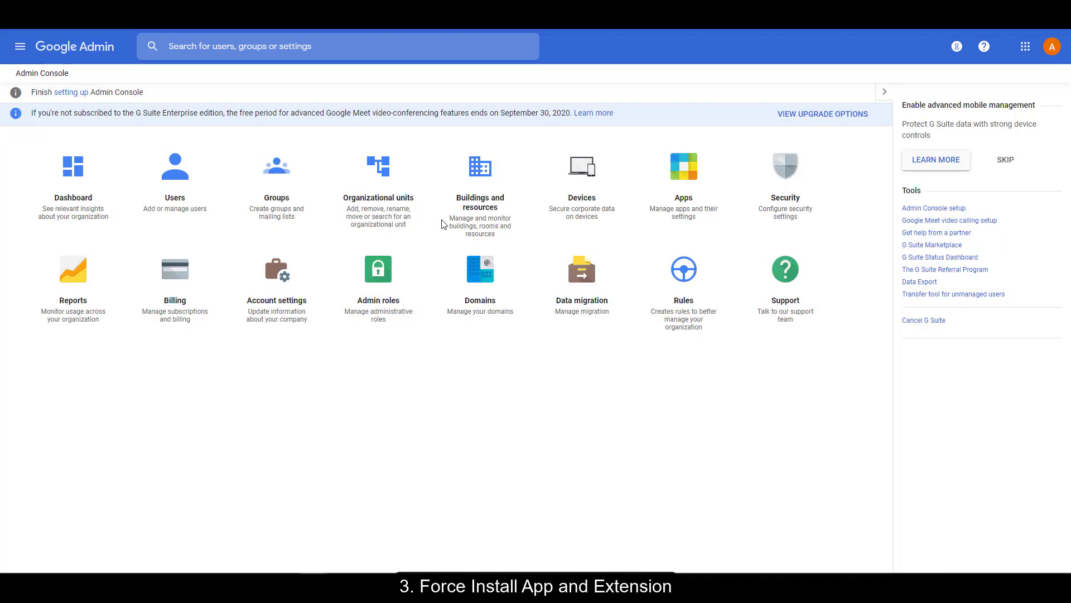
left_click(584, 224)
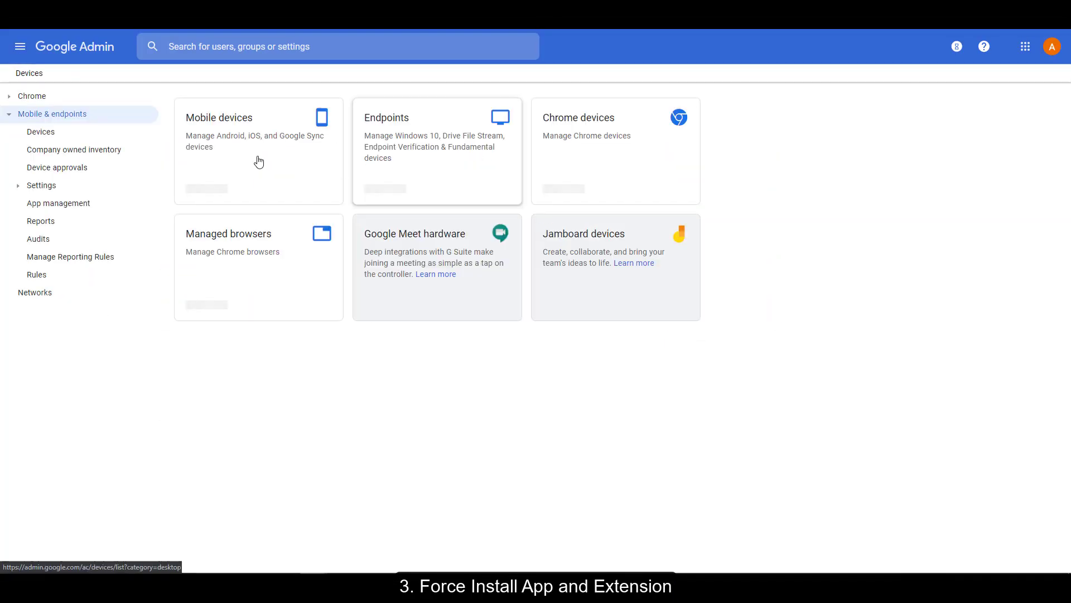
left_click(30, 98)
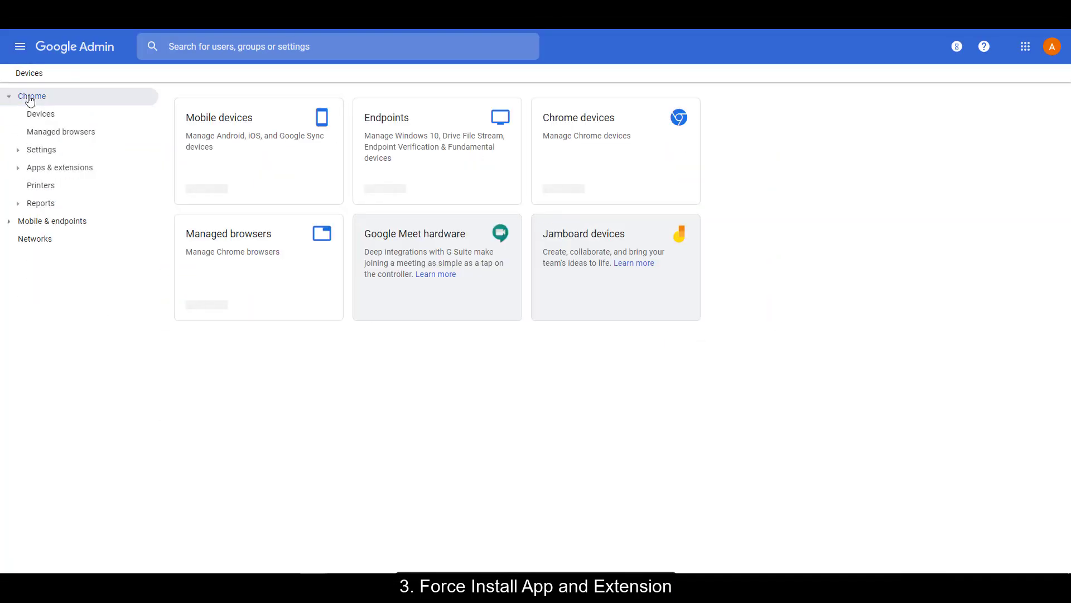
left_click(43, 171)
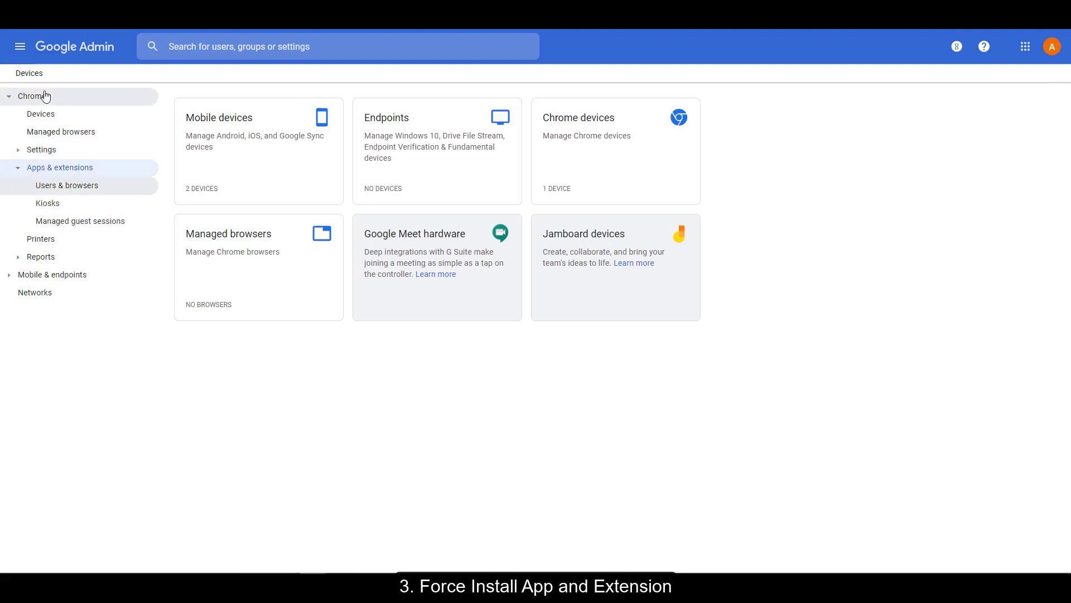
type("a")
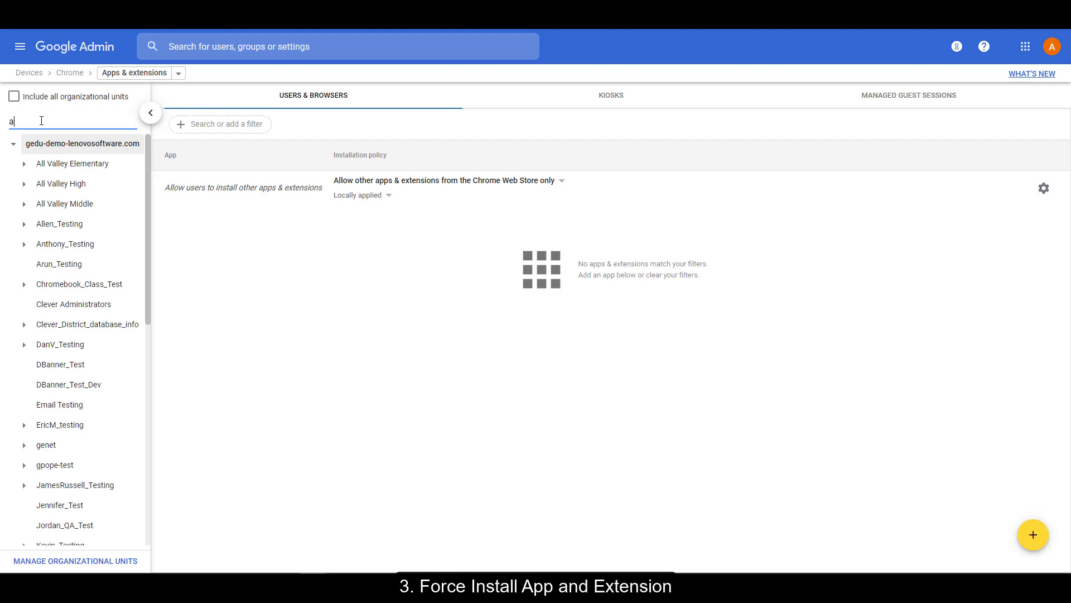
type("ll valley")
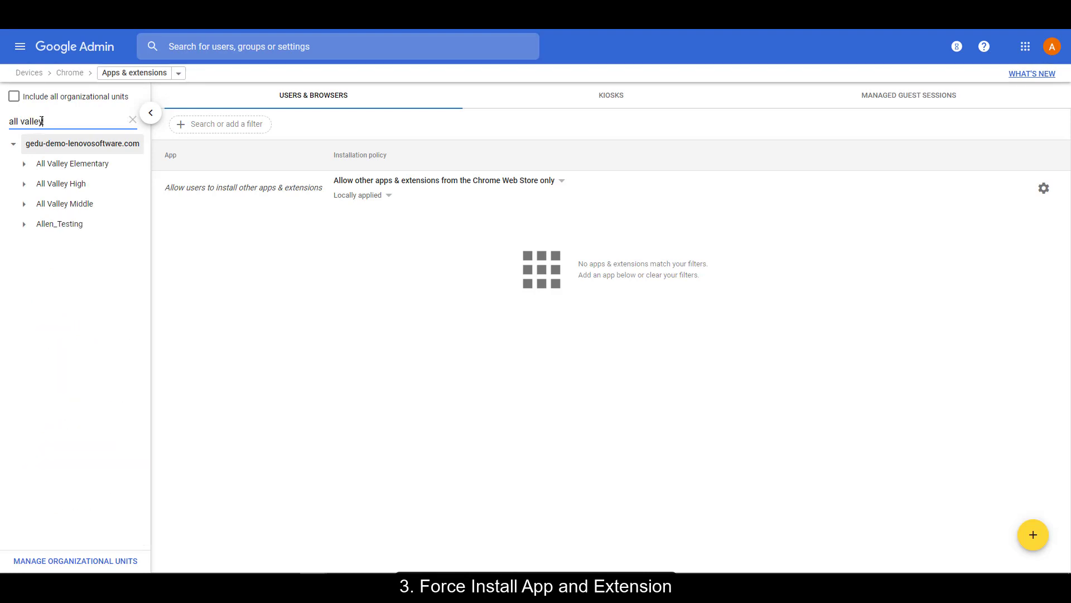
left_click(40, 188)
left_click(25, 187)
left_click(64, 224)
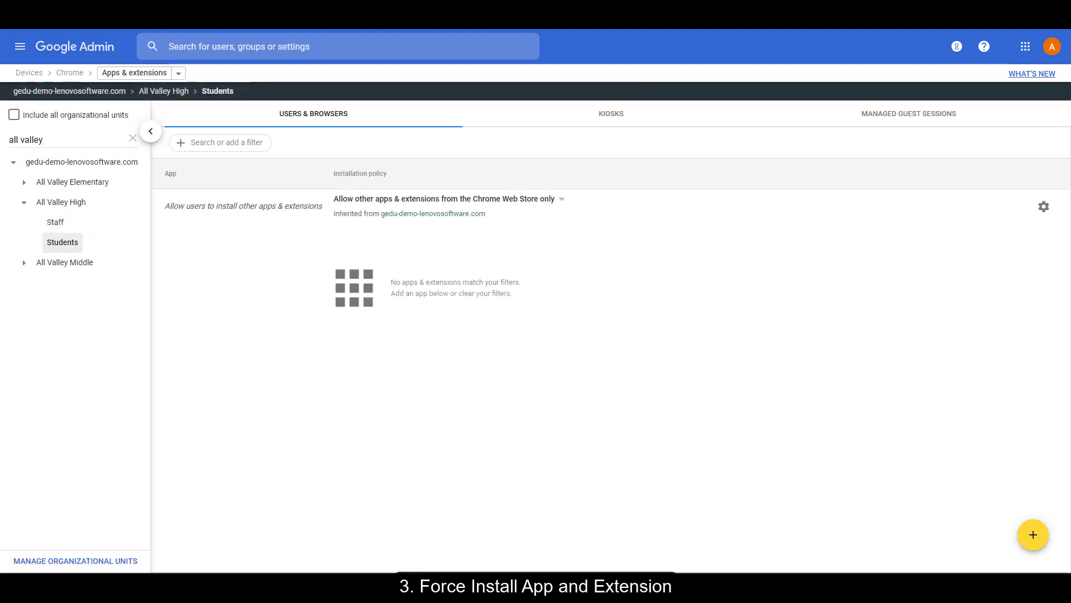
Step: Add an extension by ID 'From a custom URL' using LanSchool Air's copied extension ID and update URL, then save
mouse_move(1036, 526)
left_click(1033, 441)
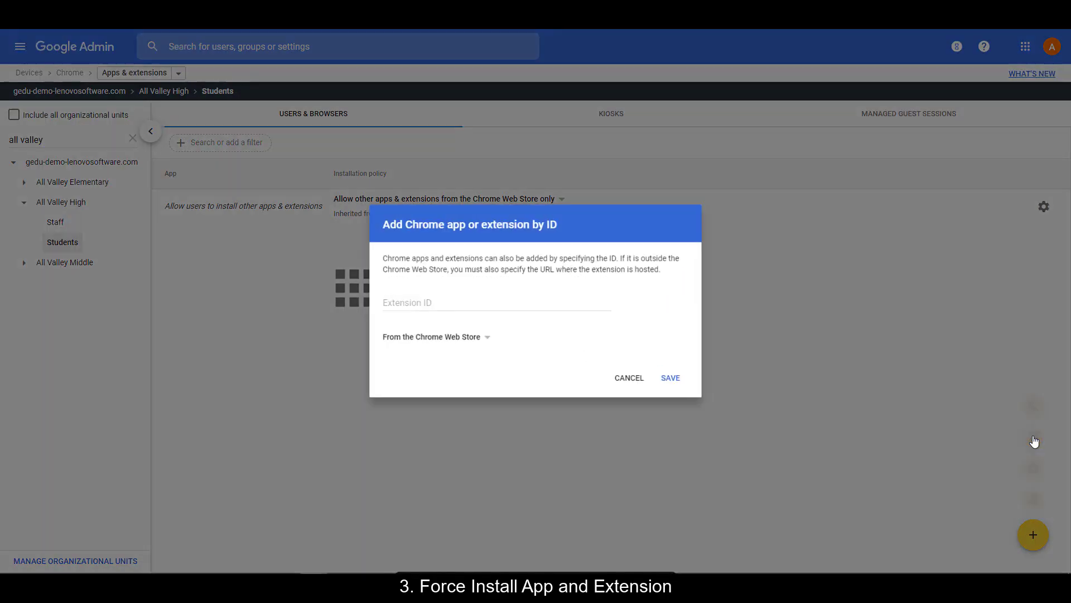
left_click(477, 343)
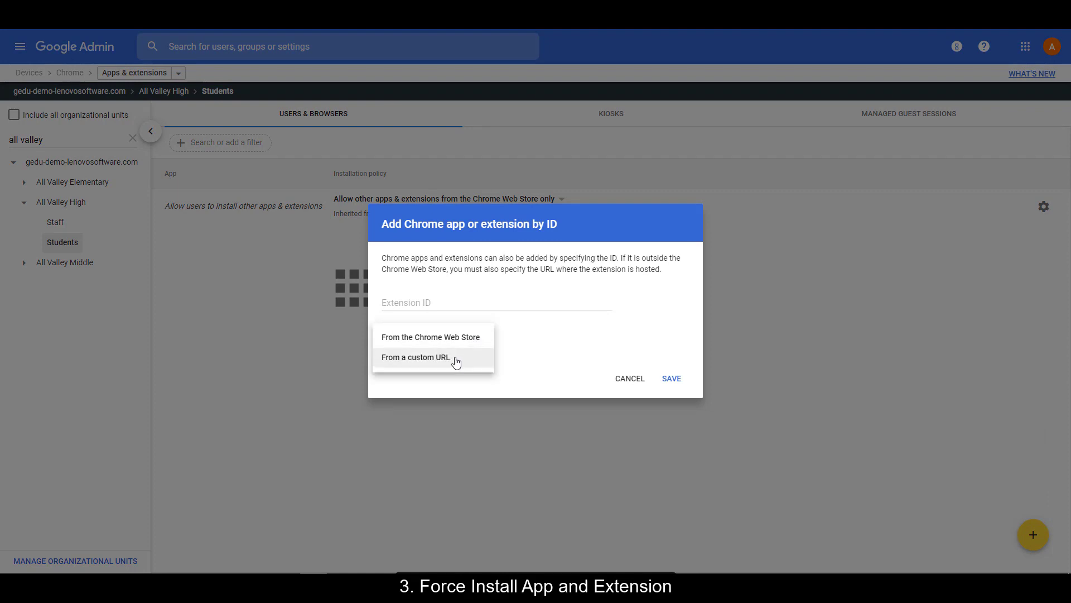
left_click(454, 362)
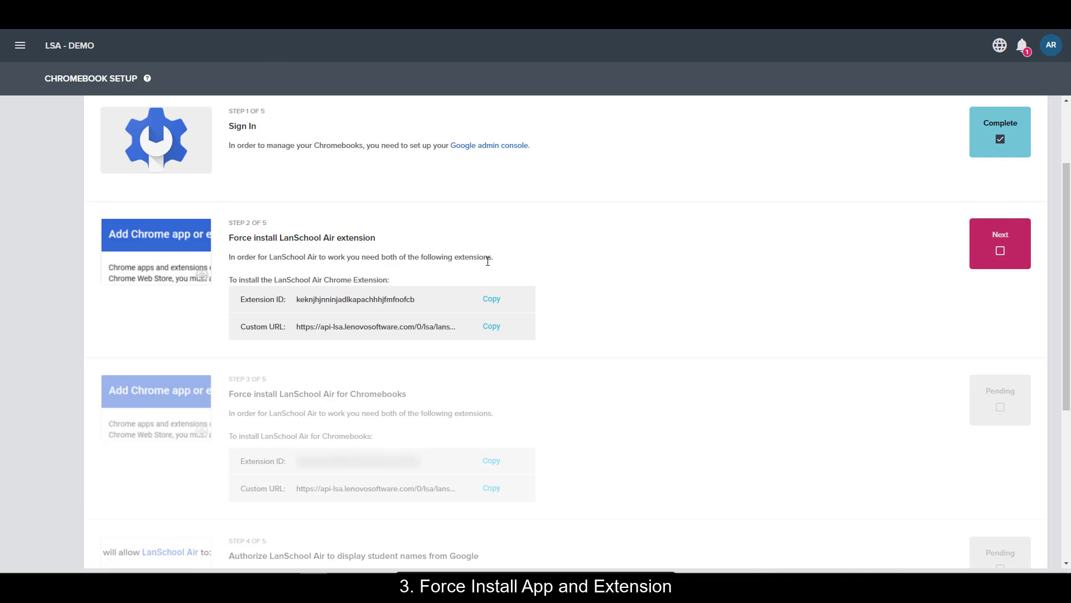
left_click(491, 301)
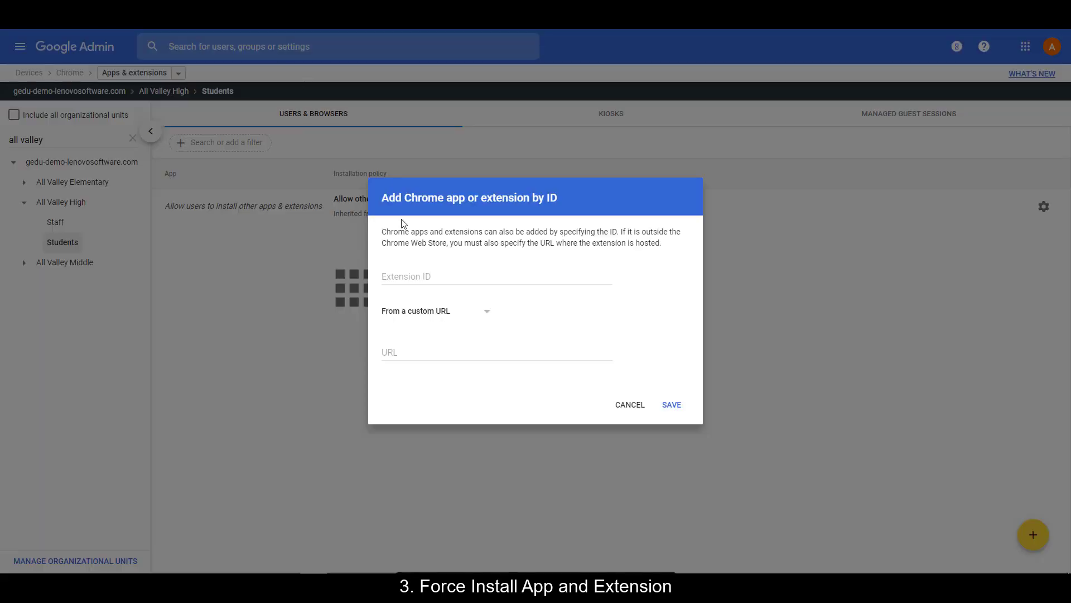
left_click(418, 275)
type("keknjhjnnnjadlkapachhhjfmfnofcb")
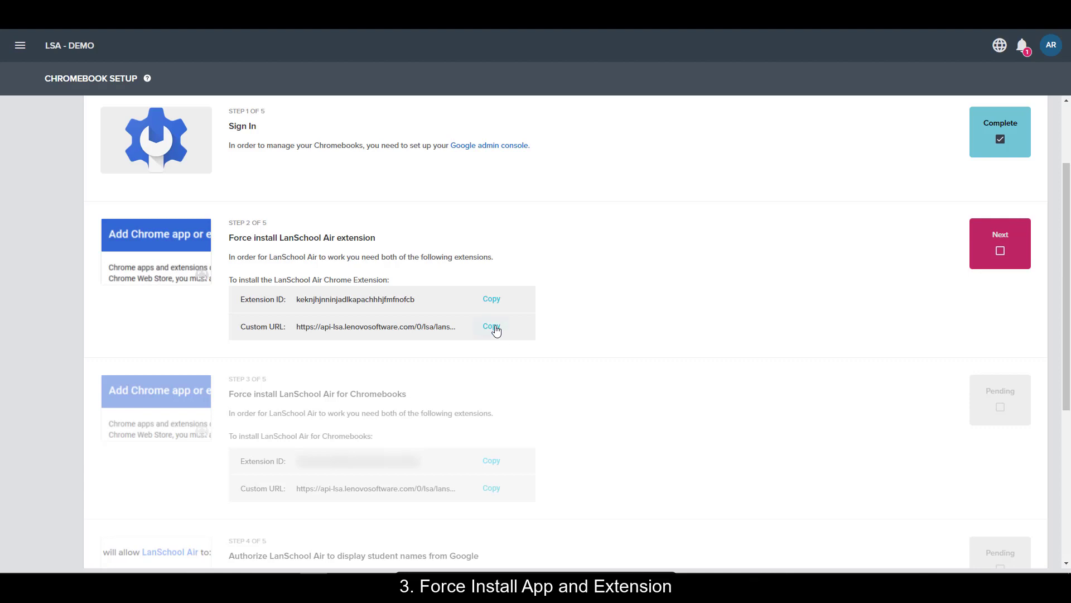
left_click(496, 331)
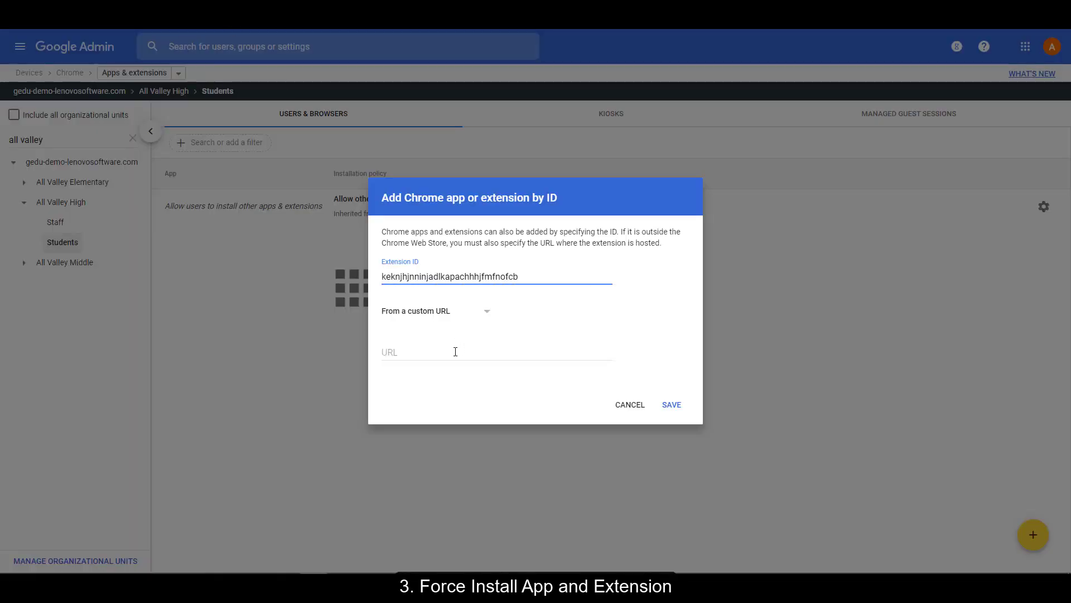
key("ctrl+v")
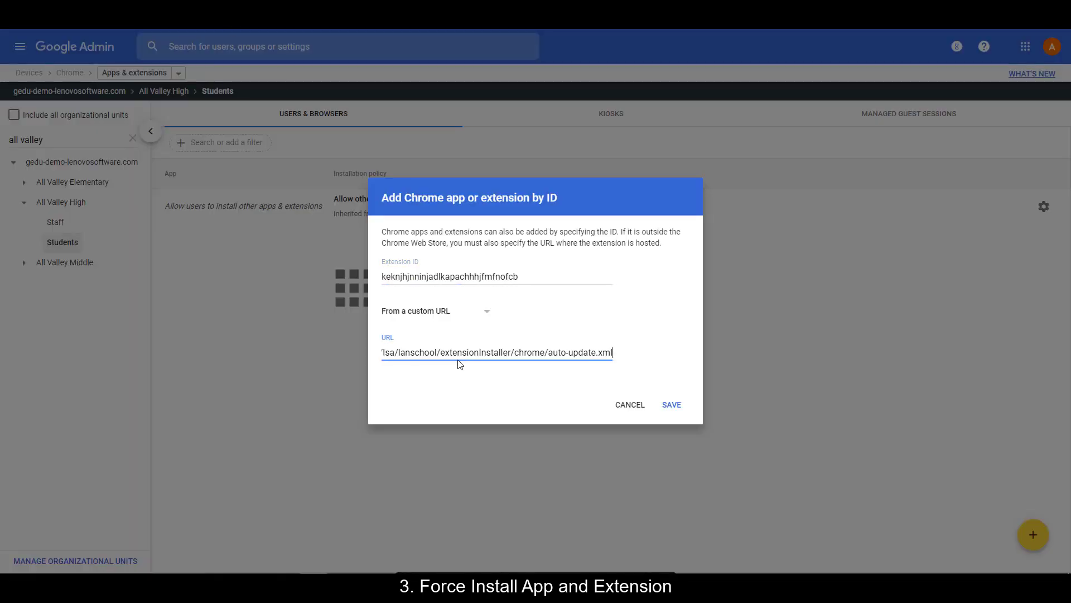
left_click(670, 405)
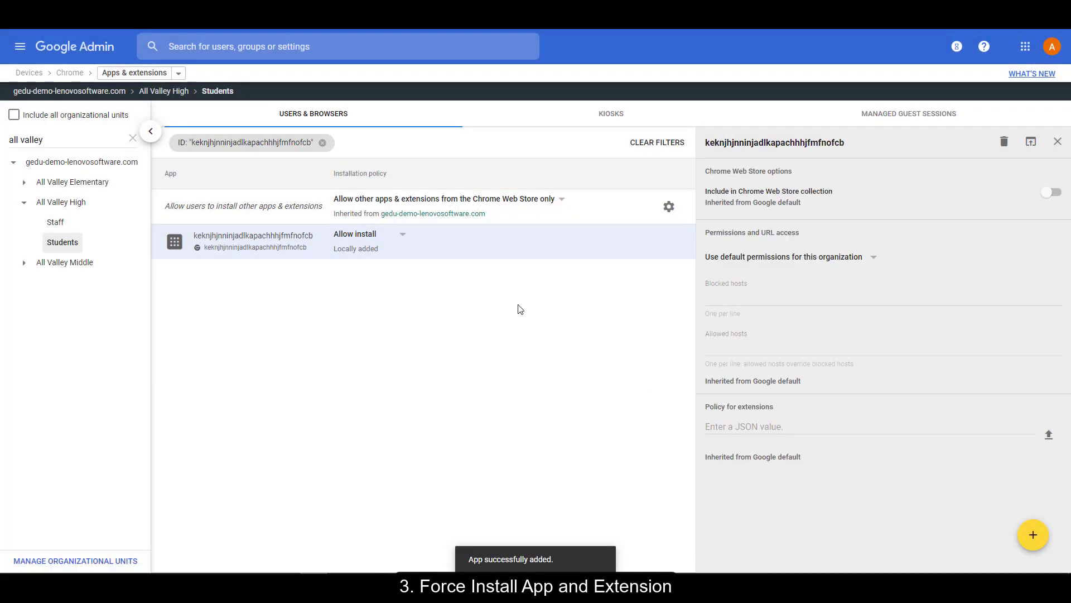
Step: Set the LanSchool Air extension to Force install with Allow all permissions and save
left_click(405, 241)
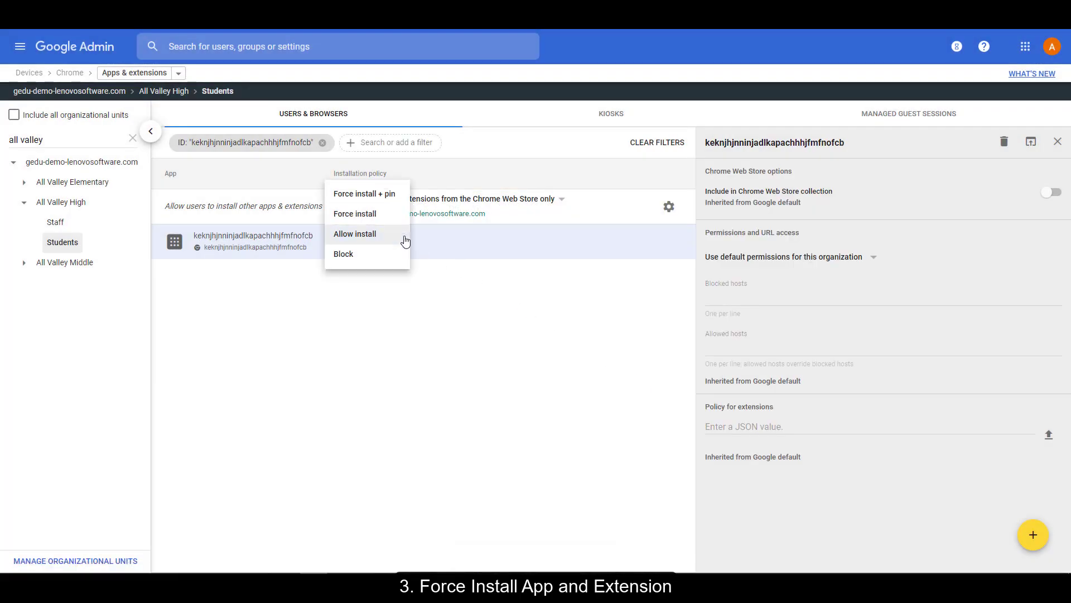
left_click(366, 212)
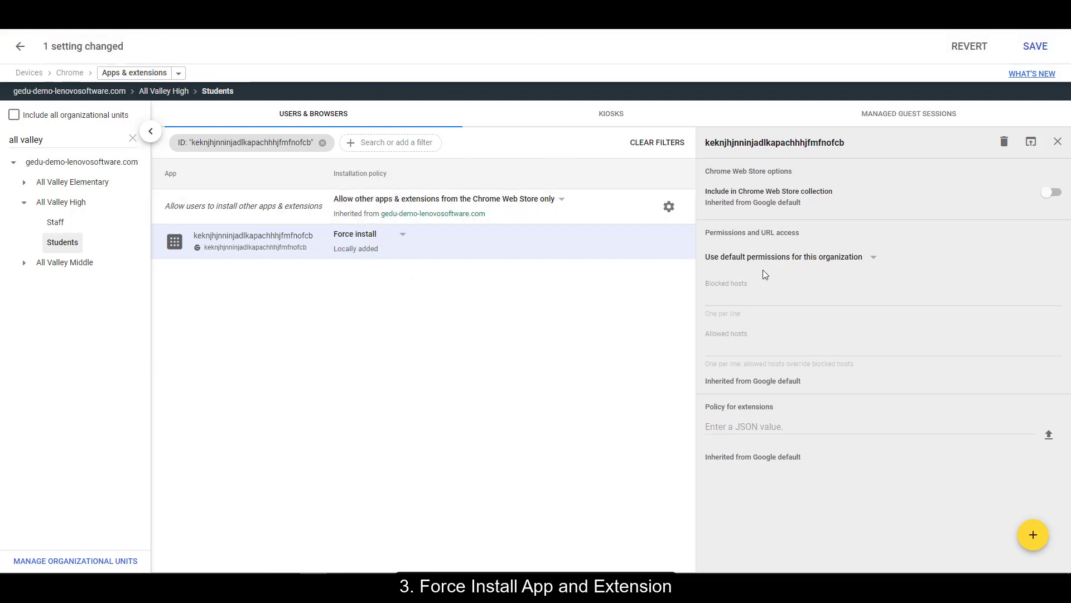
left_click(784, 258)
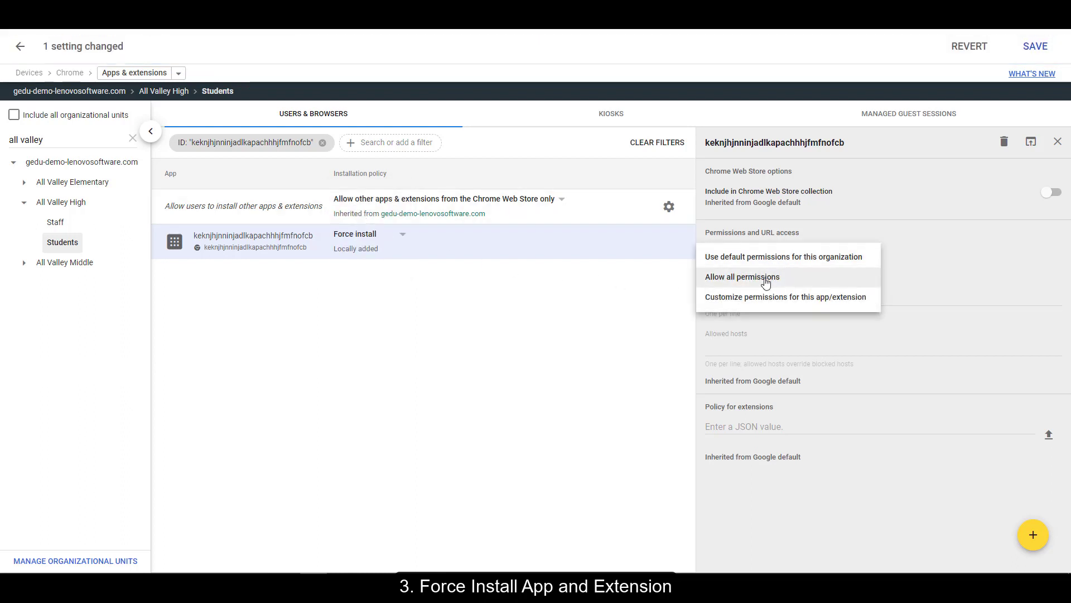
left_click(765, 278)
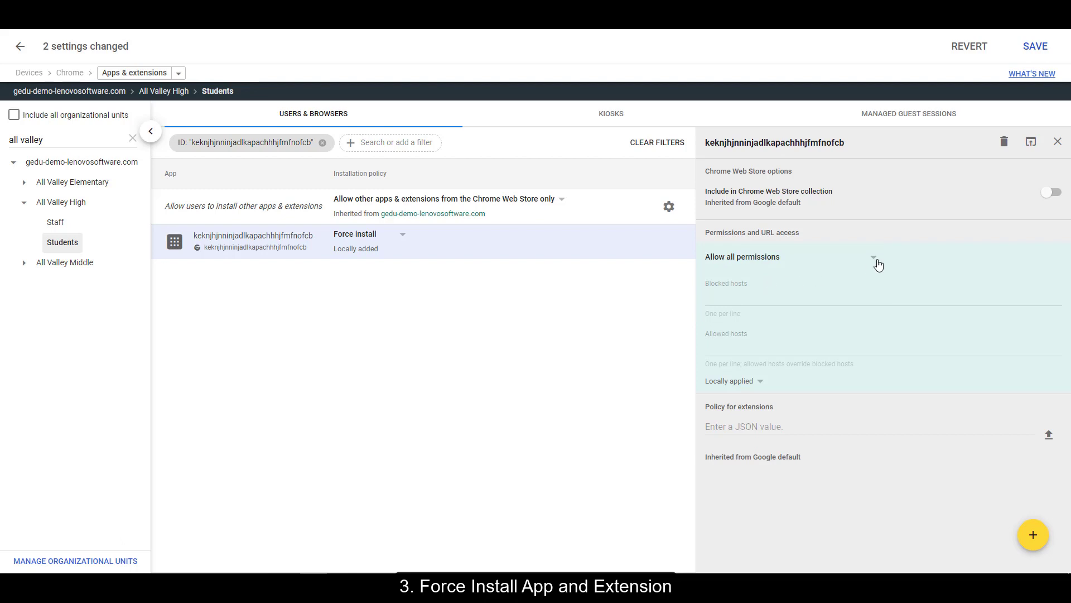
left_click(1041, 47)
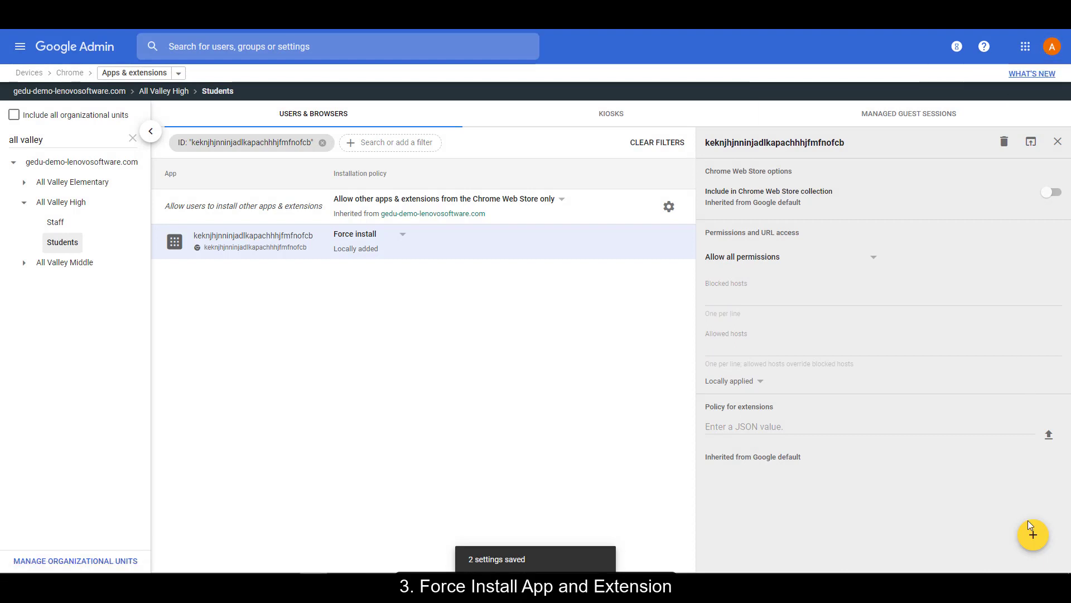
Step: Start another Add by ID from a custom URL and mark LanSchool's extension step complete
mouse_move(1033, 538)
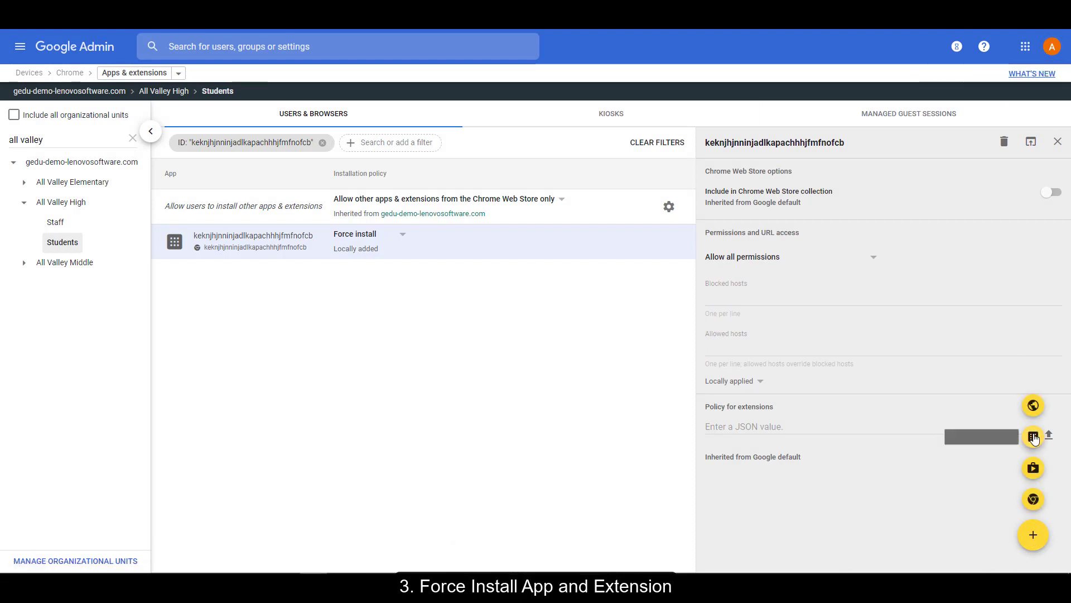
left_click(1033, 437)
left_click(473, 342)
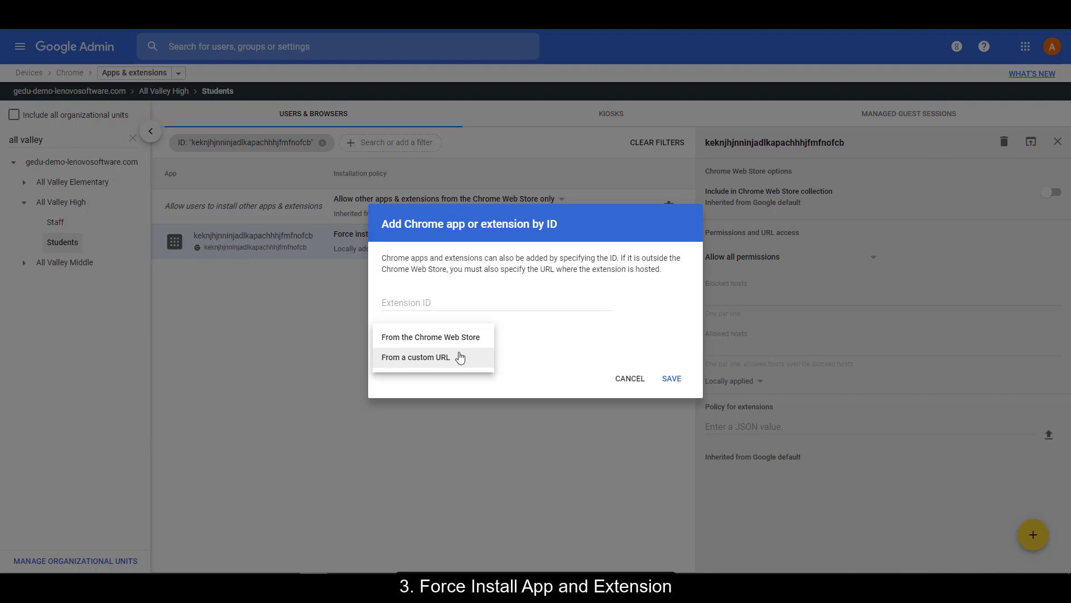
left_click(444, 358)
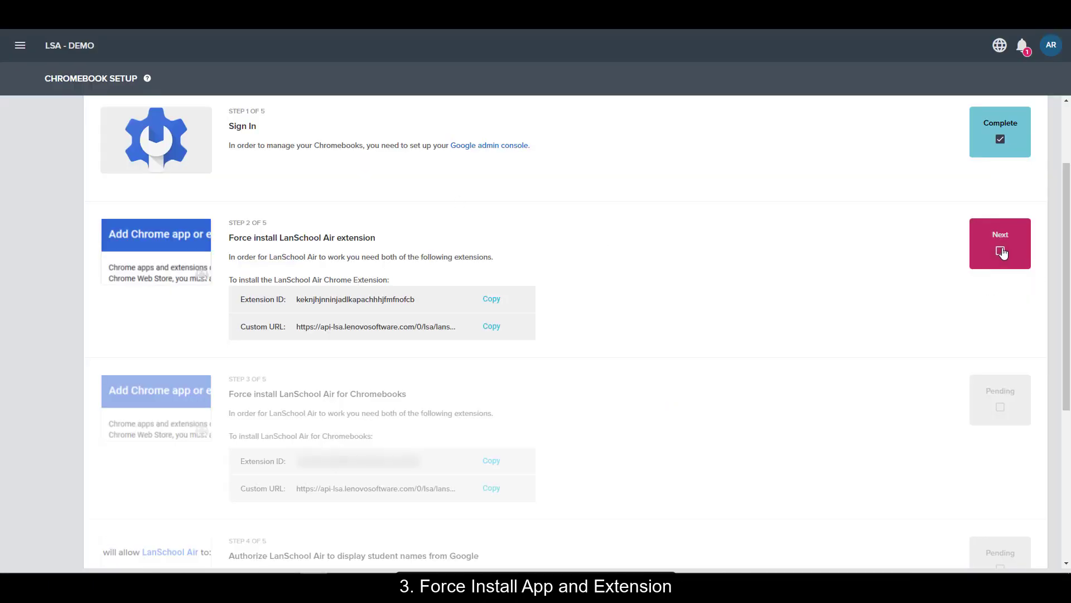
left_click(1001, 251)
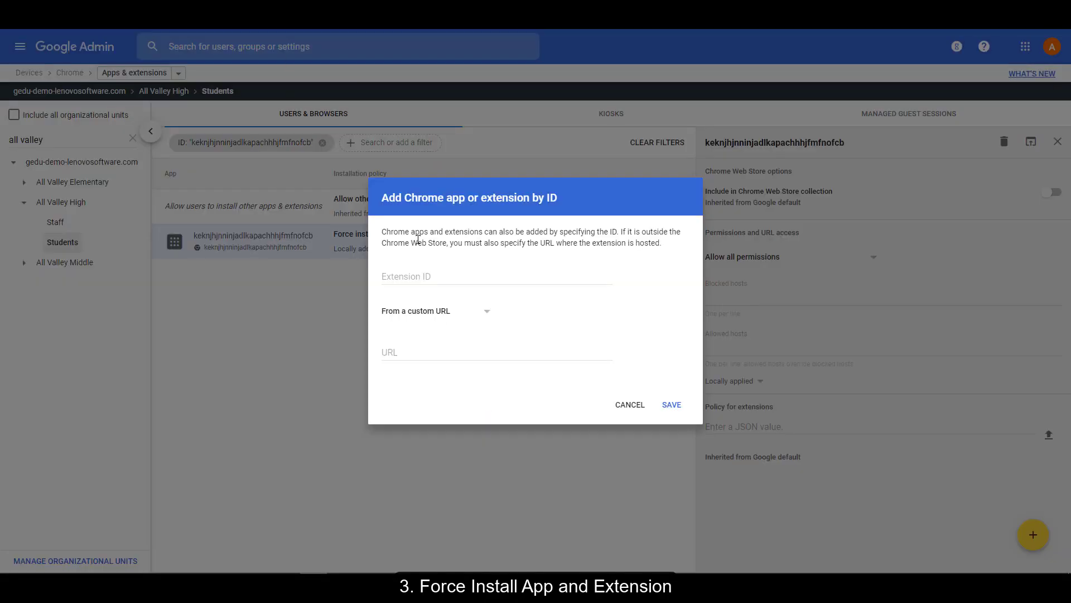
Step: Paste the Chromebook app's ID and auto-update URL into the dialog and save
left_click(436, 277)
key("ctrl+v")
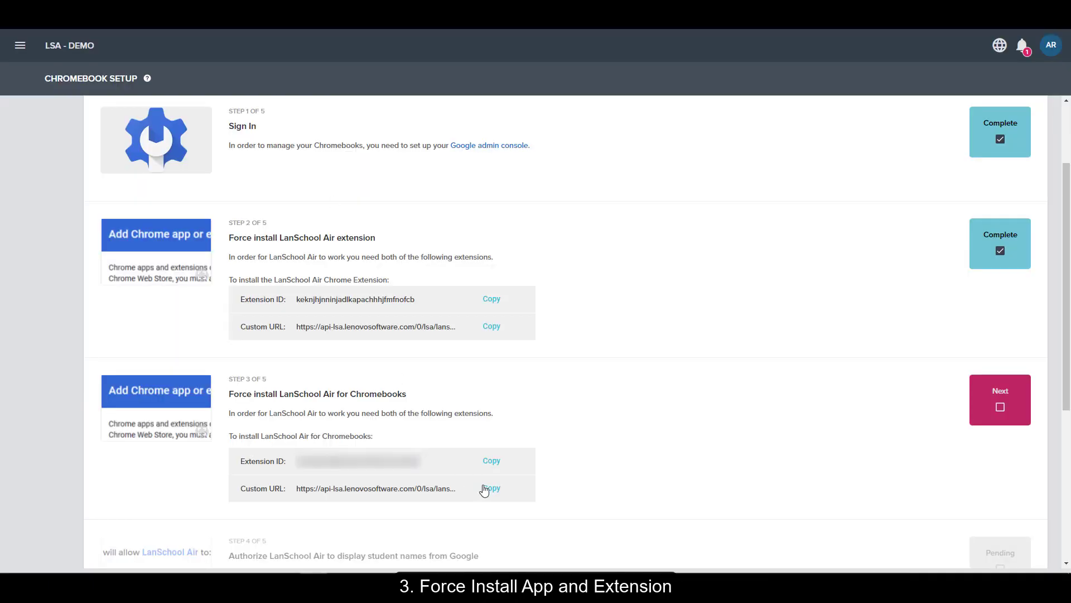
left_click(488, 490)
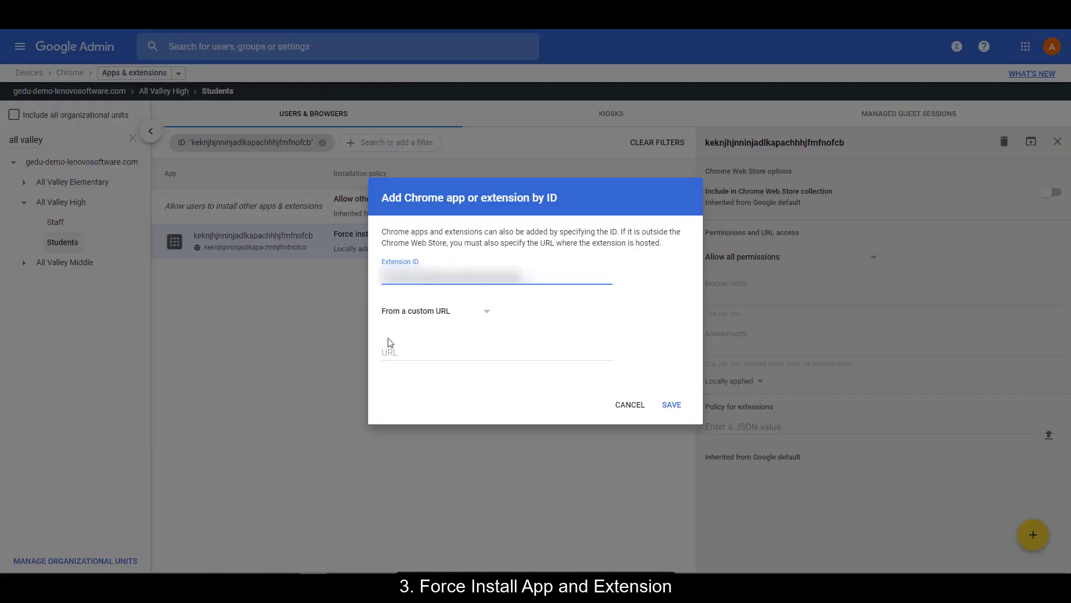
left_click(402, 353)
key("ctrl+v")
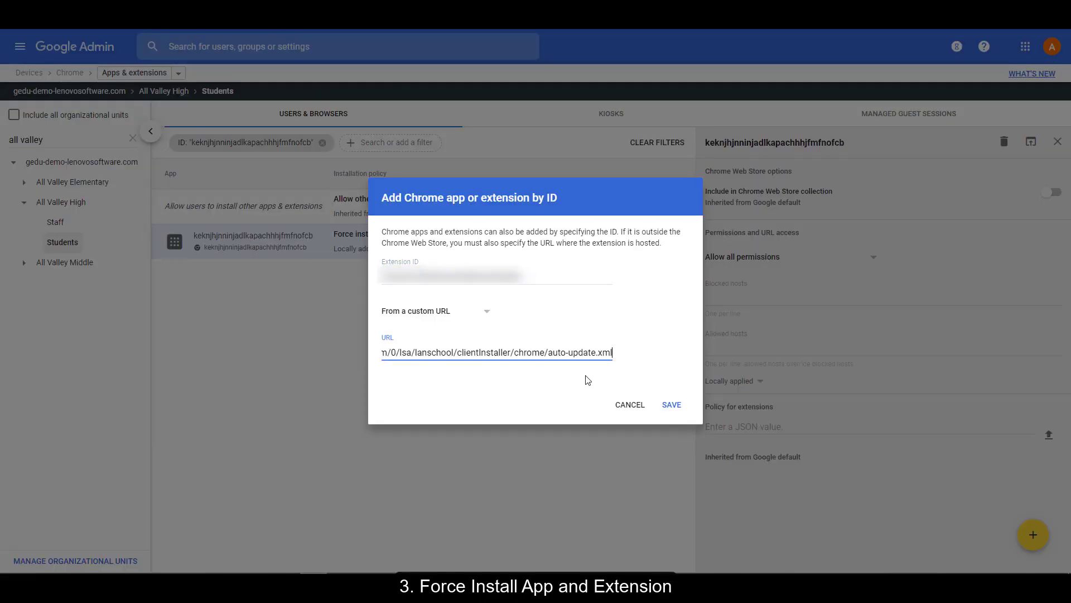
left_click(672, 405)
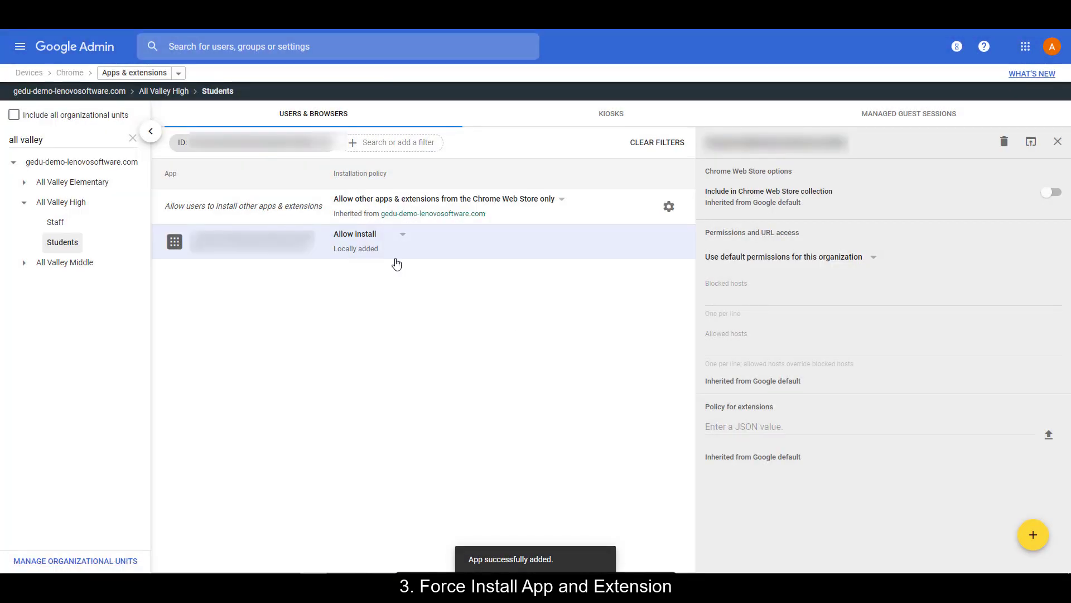
Step: Set LanSchool Air for Chromebooks to Force install with Allow all permissions and save
left_click(400, 235)
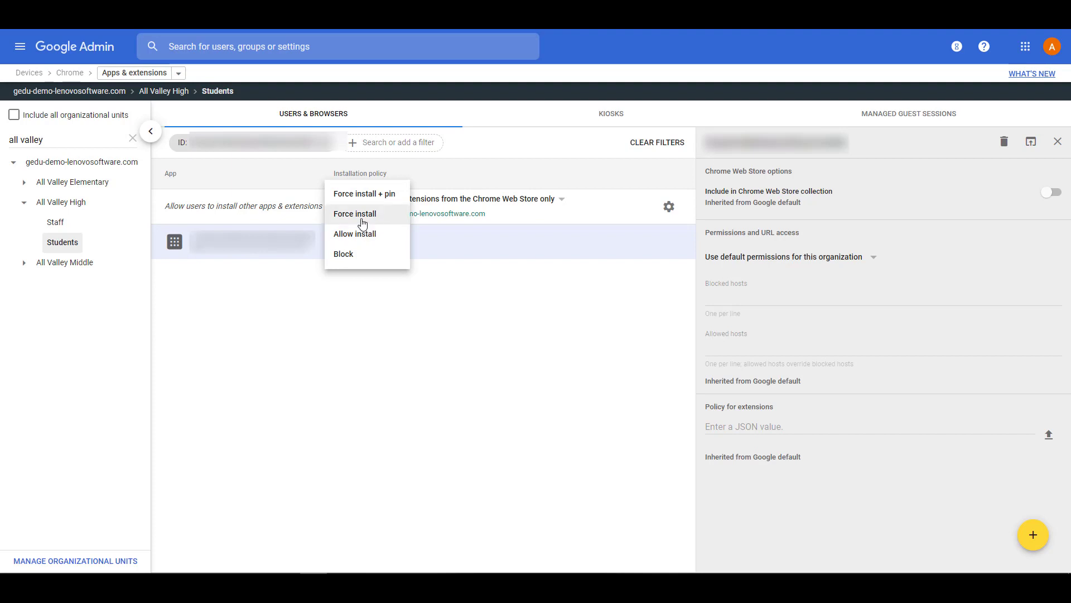
left_click(363, 217)
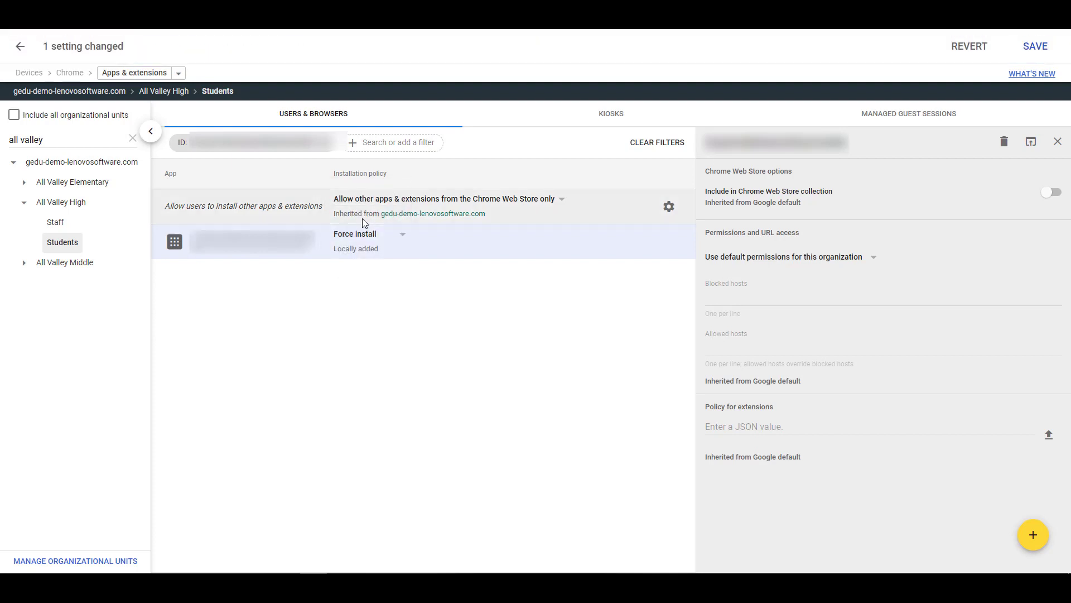
left_click(781, 262)
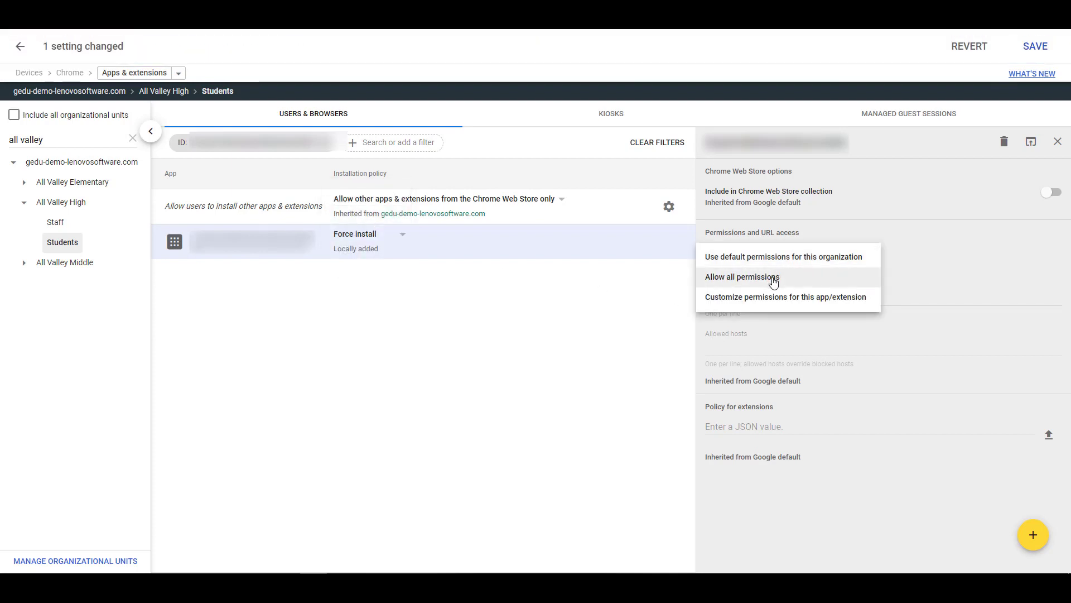
left_click(773, 279)
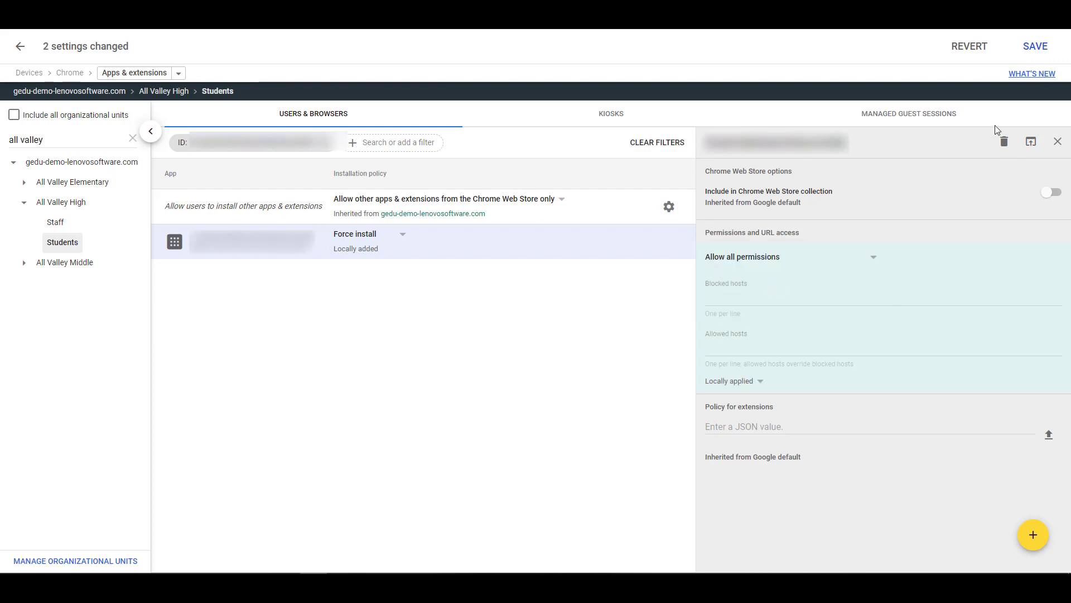
left_click(1034, 49)
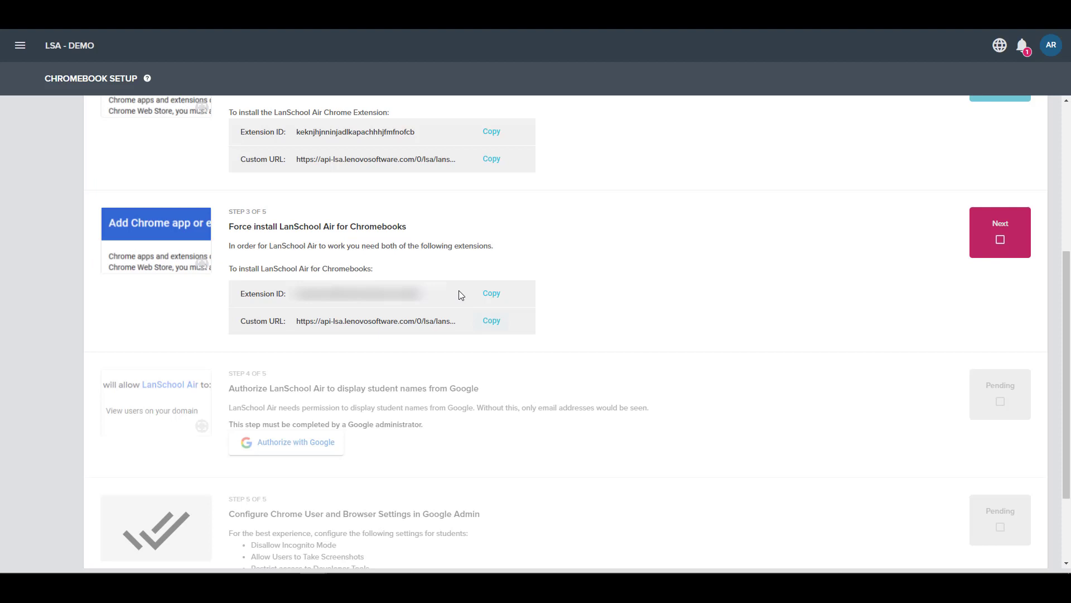
Step: Mark step 3 complete, authorize LanSchool Air with the admin Google account, and mark step 4 complete
left_click(1000, 240)
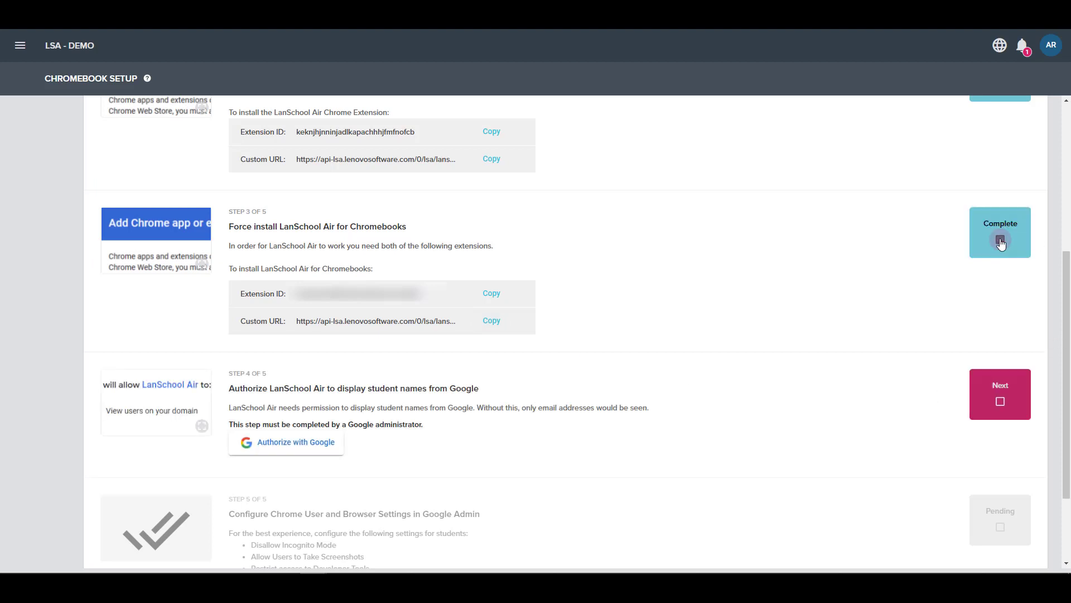
scroll(590, 307, "down", 3)
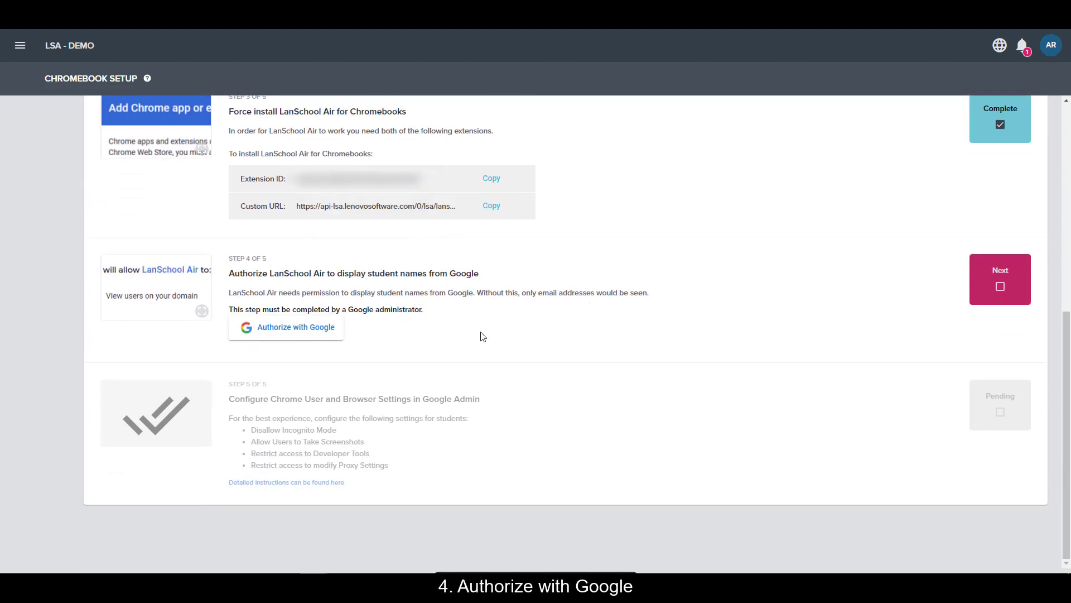
left_click(295, 330)
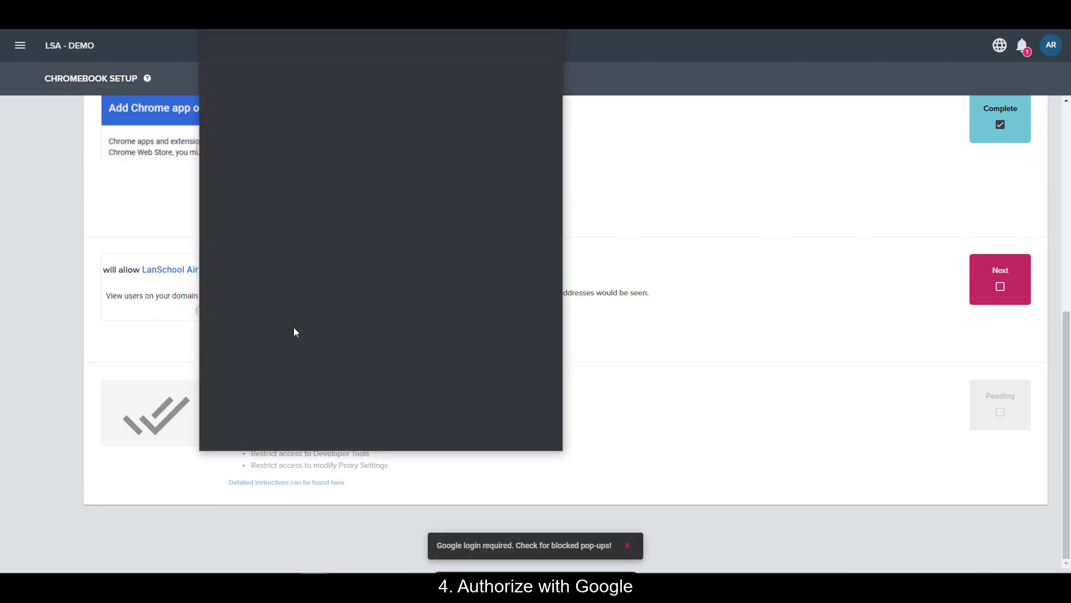
left_click(349, 228)
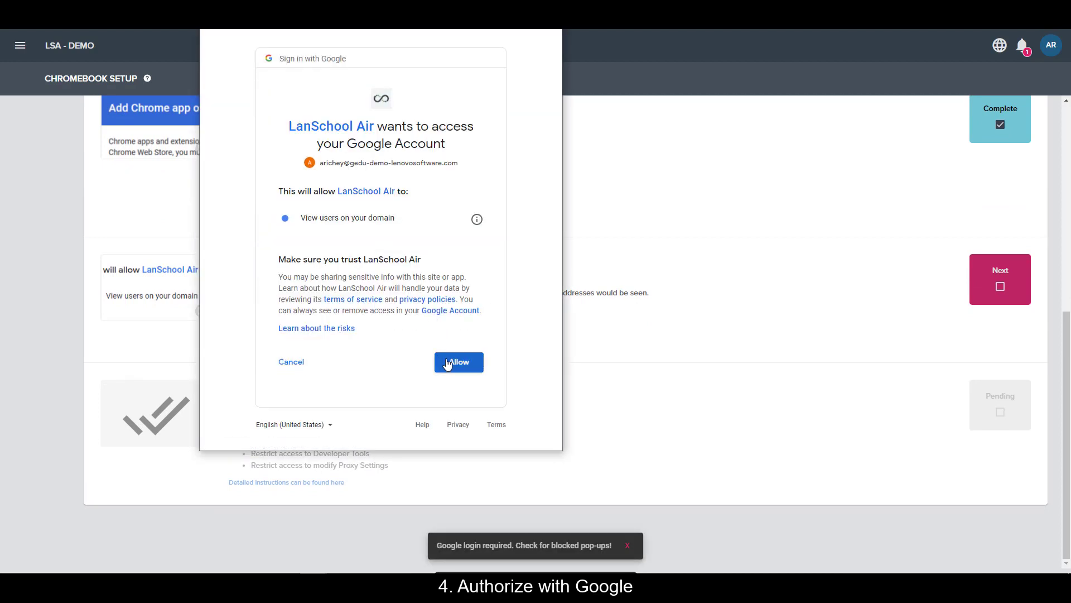
left_click(447, 363)
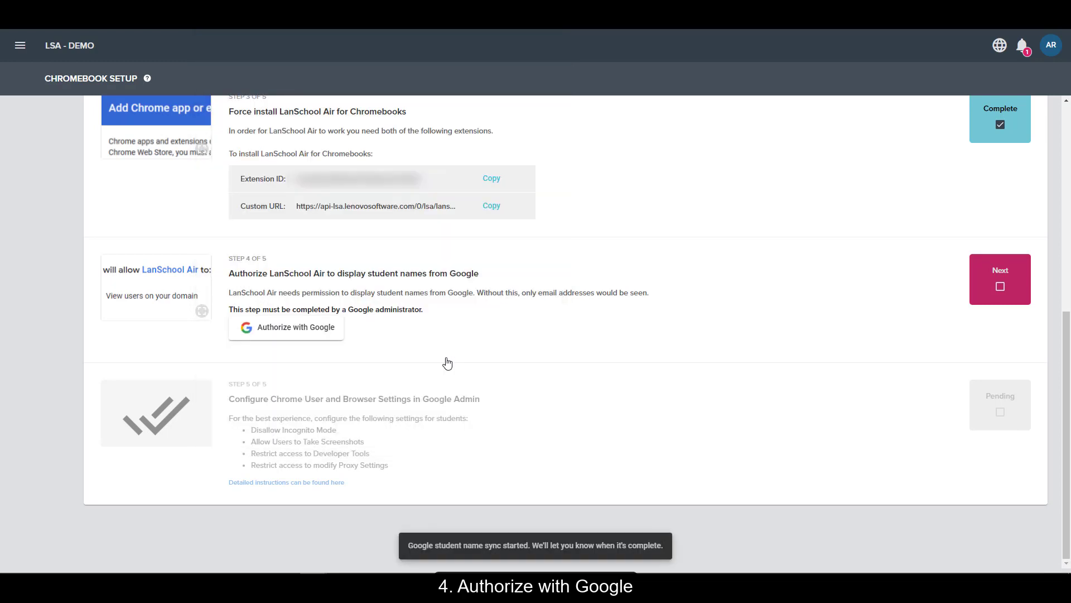
left_click(1000, 287)
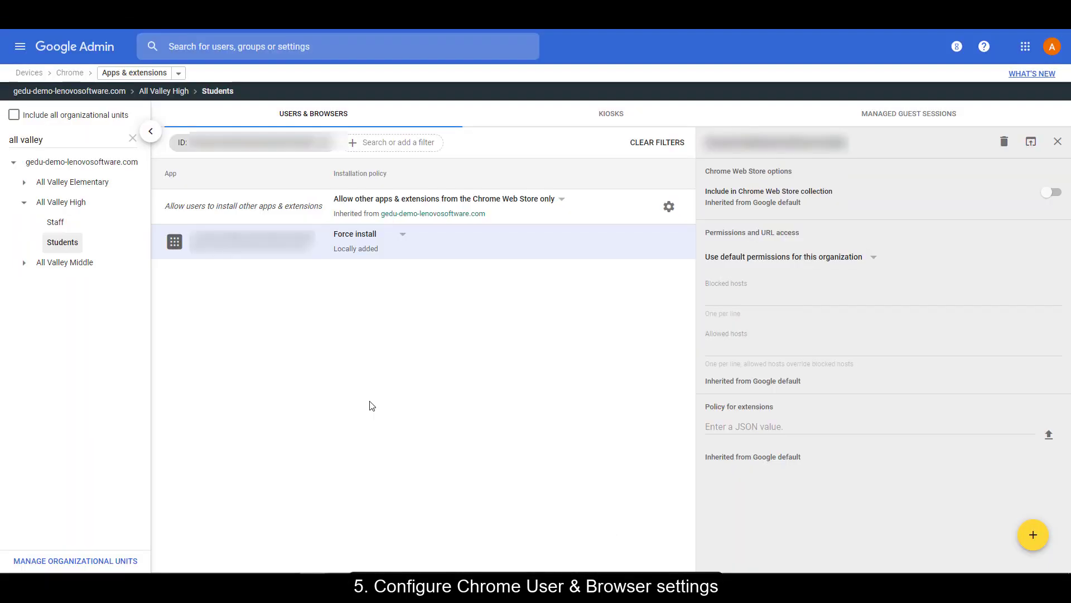
Step: From Admin home, go to Devices > Chrome > Settings and select All Valley High > Students
left_click(104, 52)
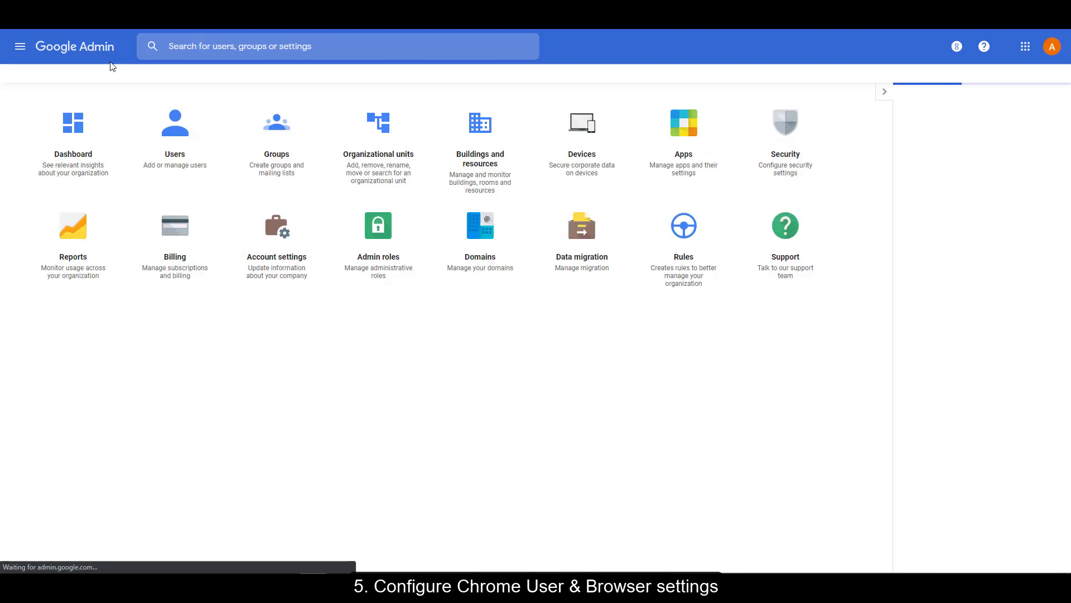
left_click(586, 209)
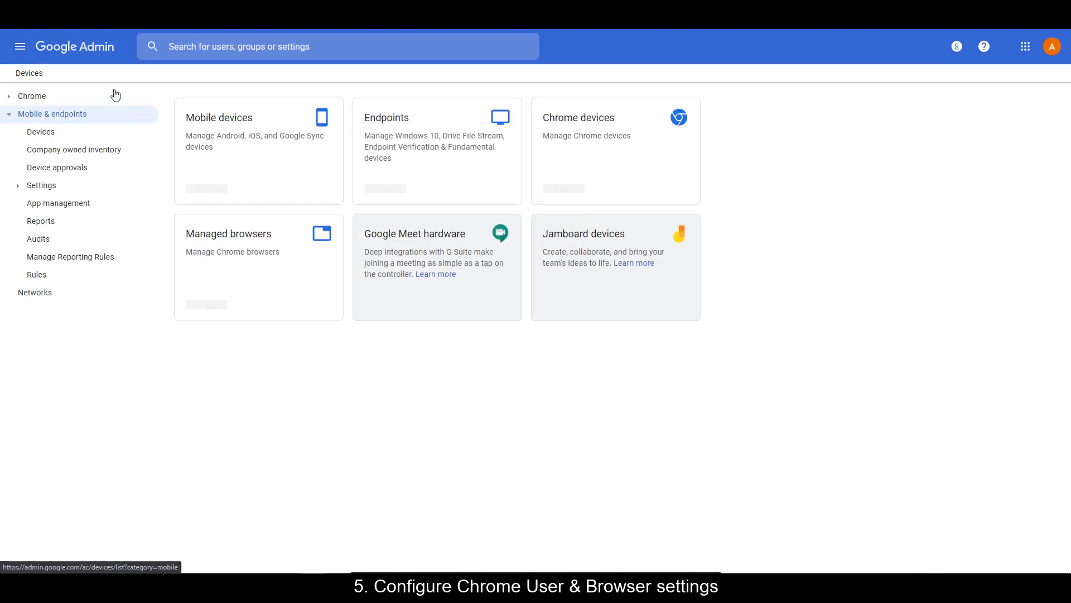
left_click(26, 99)
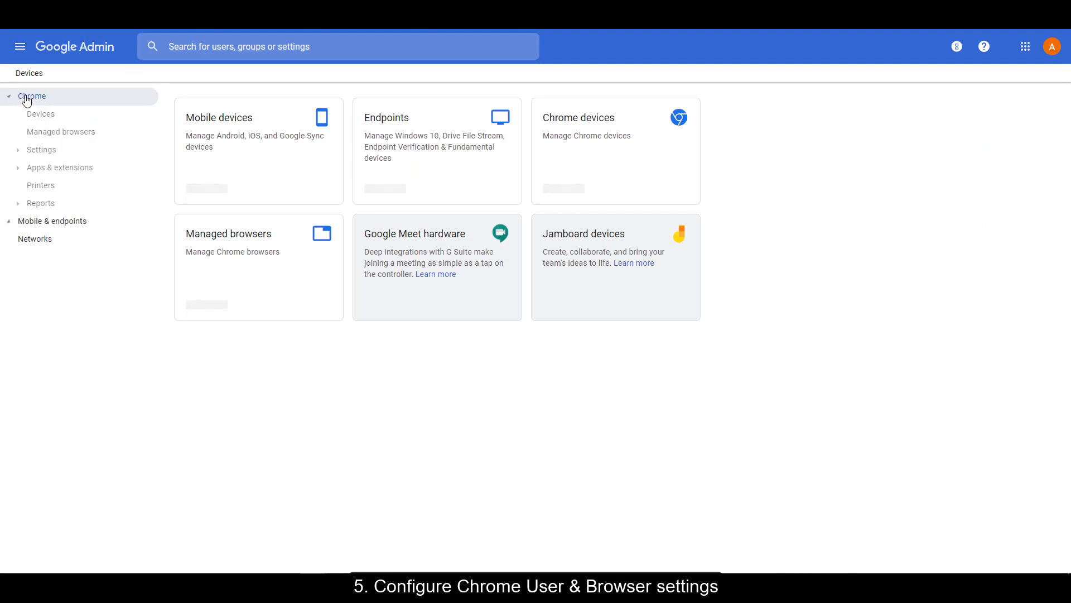
left_click(33, 152)
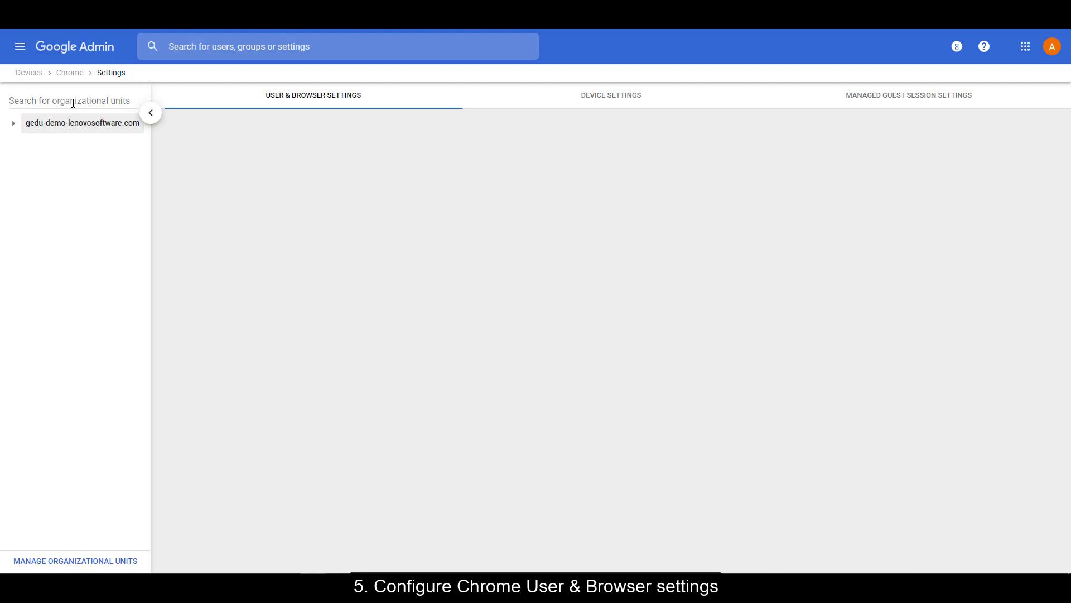
left_click(73, 102)
type("al")
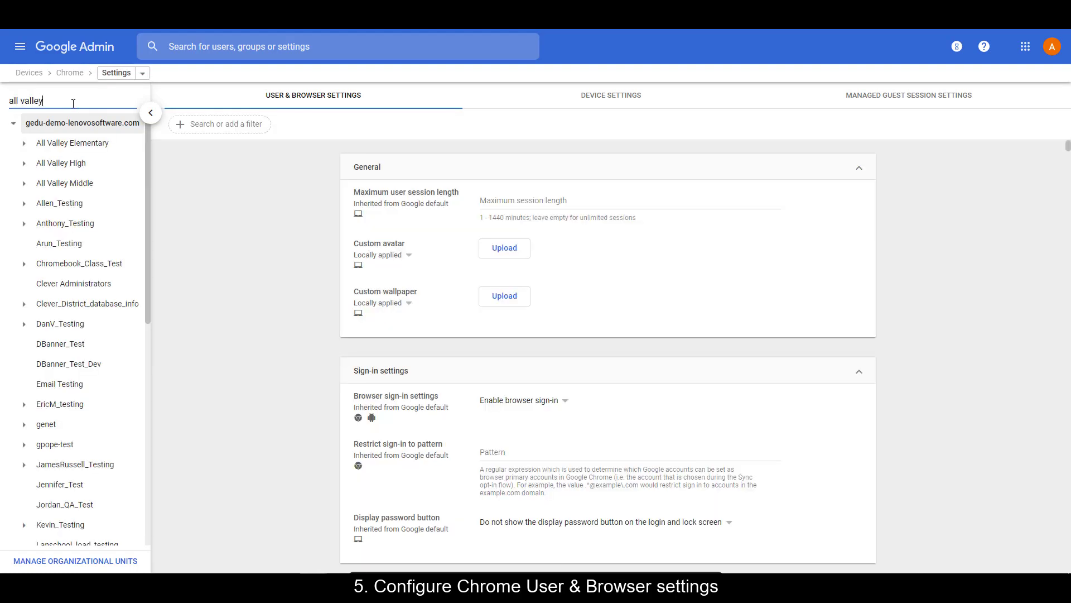
type("l valley")
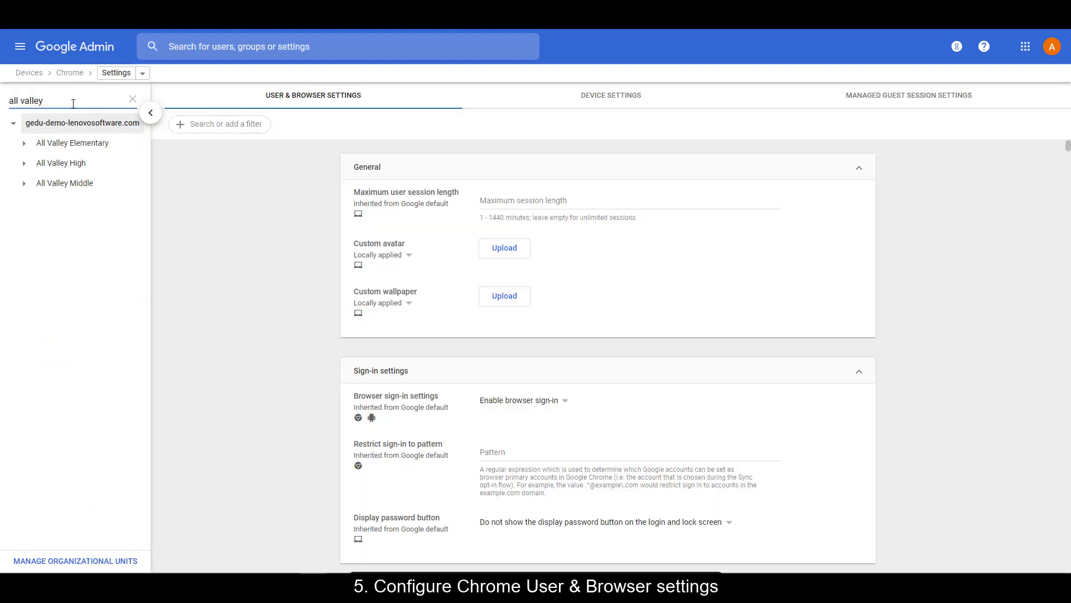
left_click(24, 164)
left_click(65, 205)
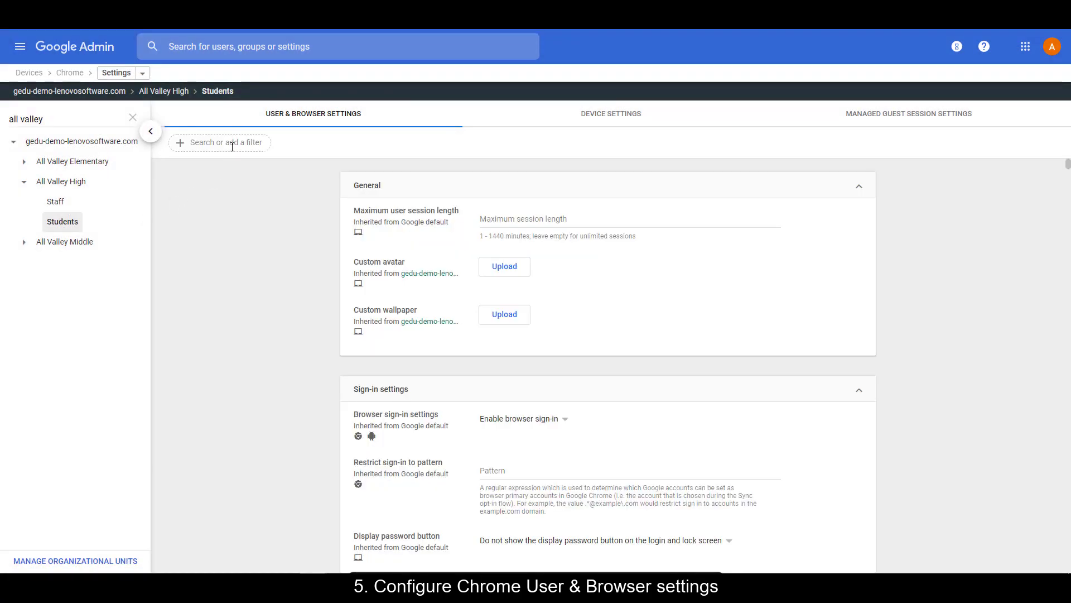
left_click(235, 142)
Step: Disallow incognito mode for the Students unit
type("i")
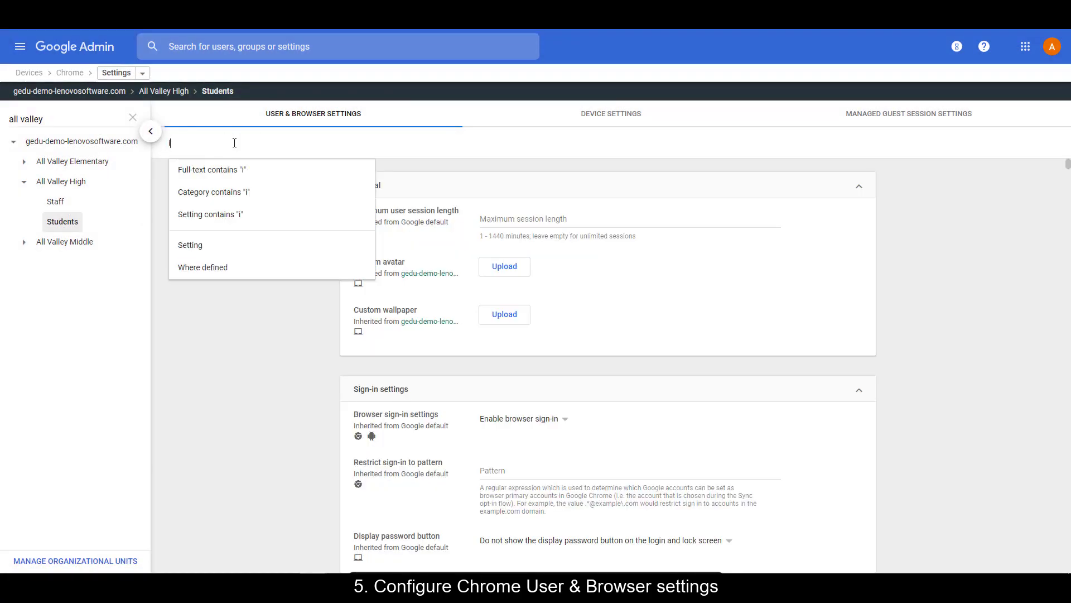
type("ncognito")
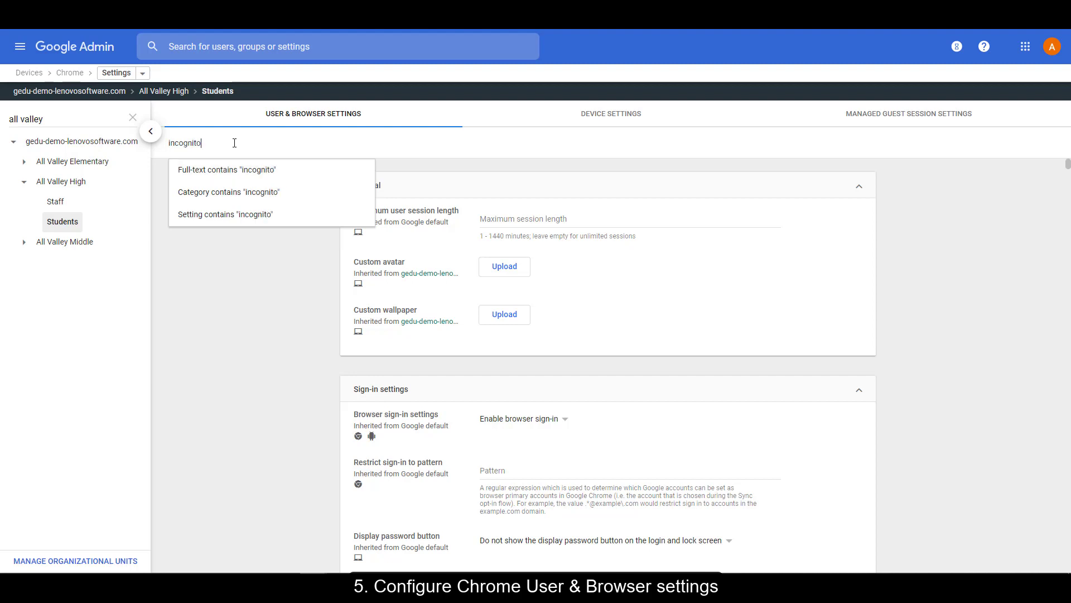
key("Return")
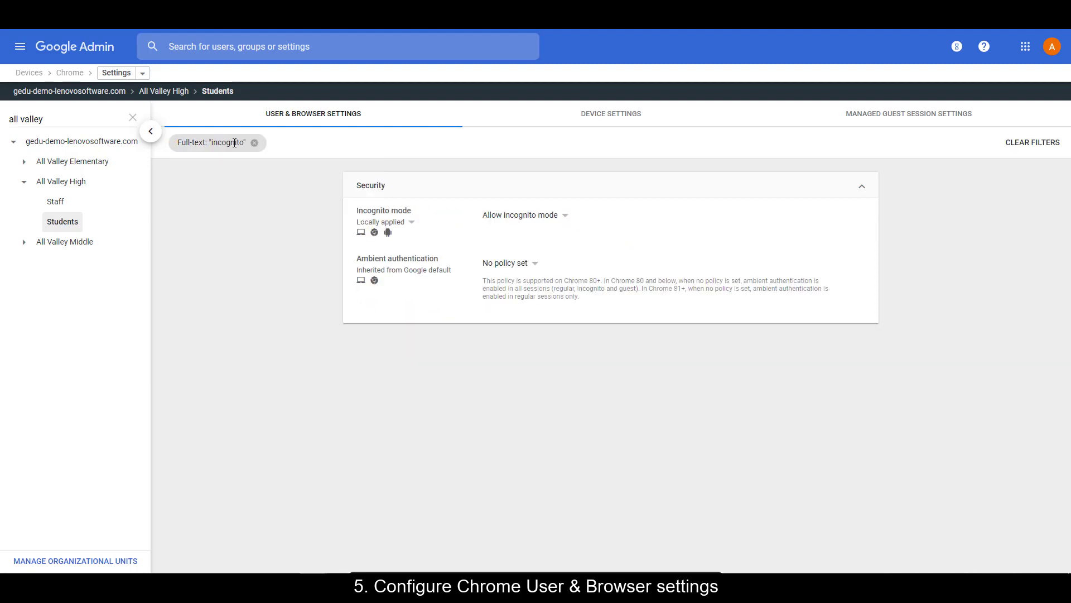
left_click(559, 216)
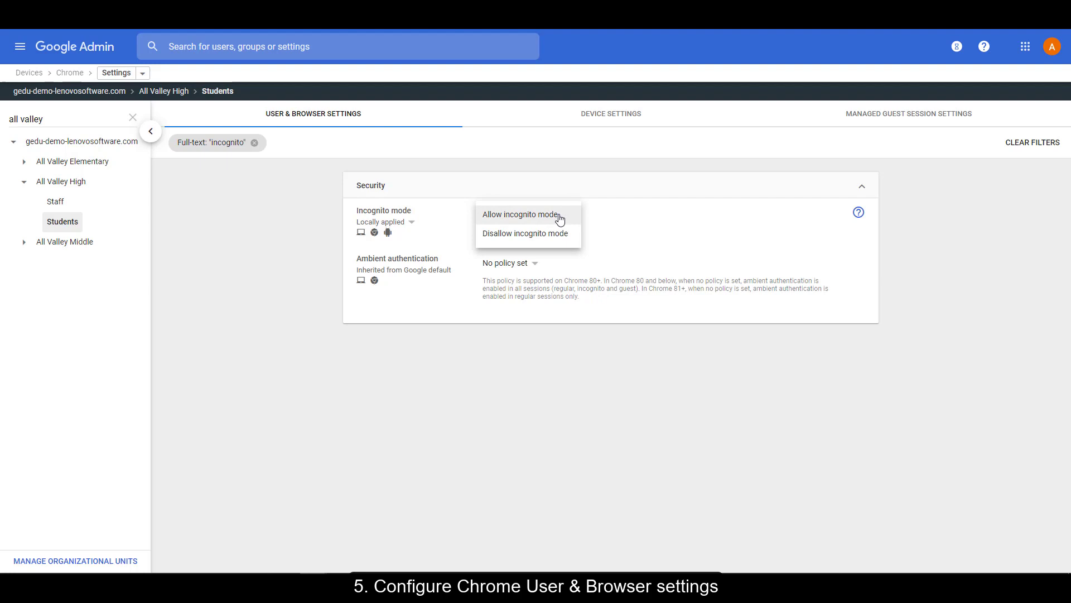
left_click(539, 232)
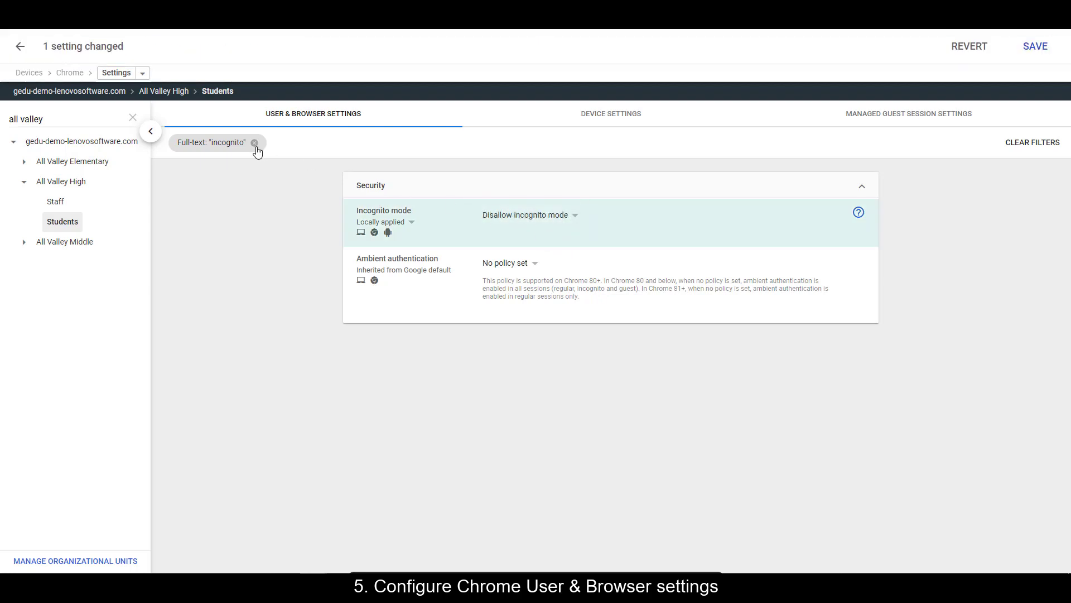
Step: Set the Screenshot policy to 'Allow users to take screenshots'
left_click(254, 143)
type("sc")
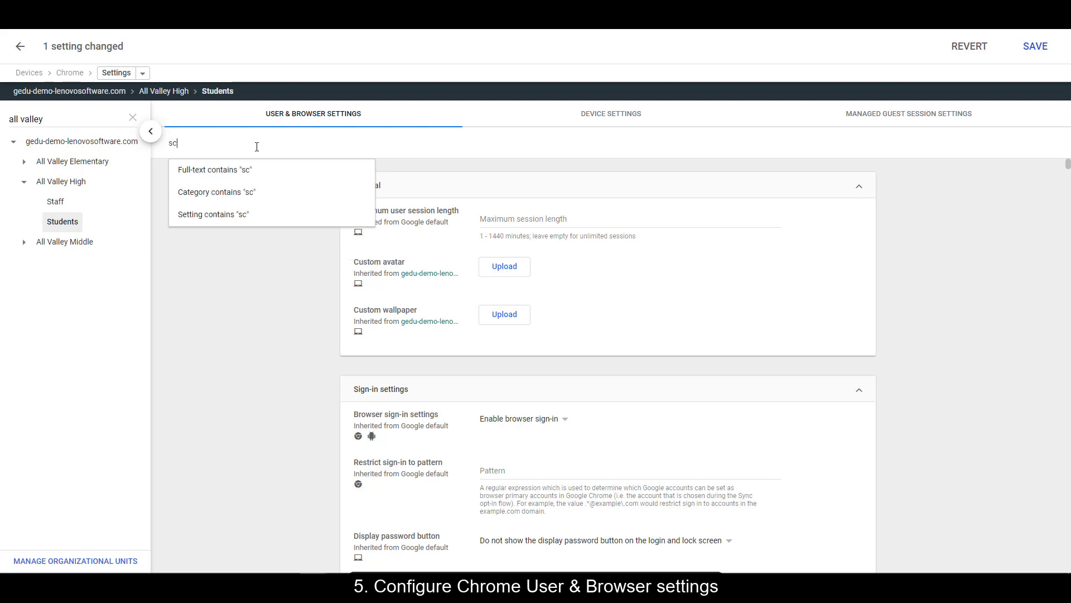
type("reenshot")
key("Down")
key("Return")
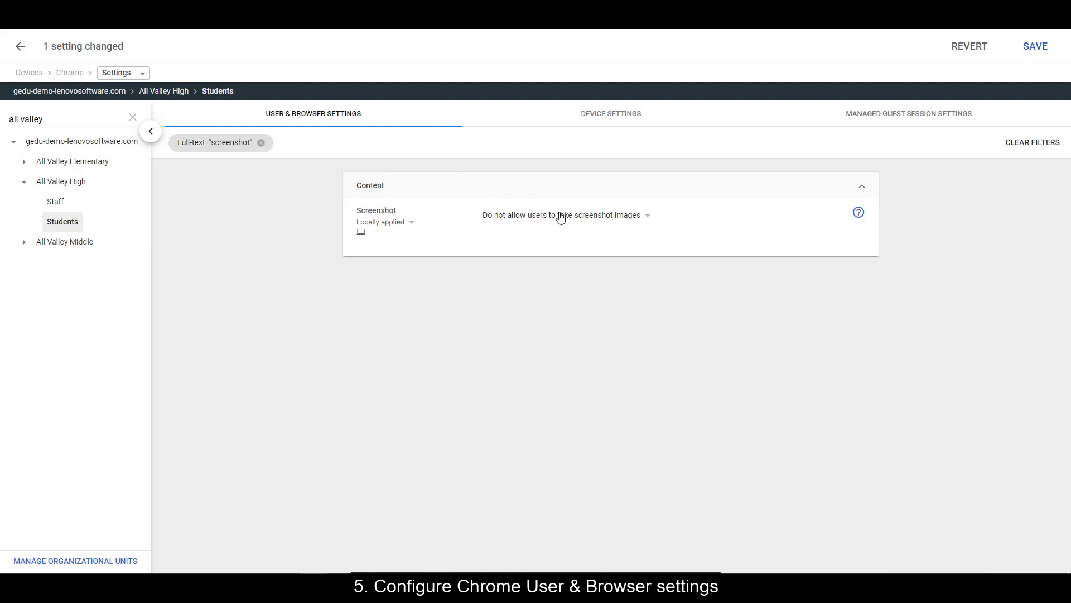
left_click(561, 218)
left_click(551, 238)
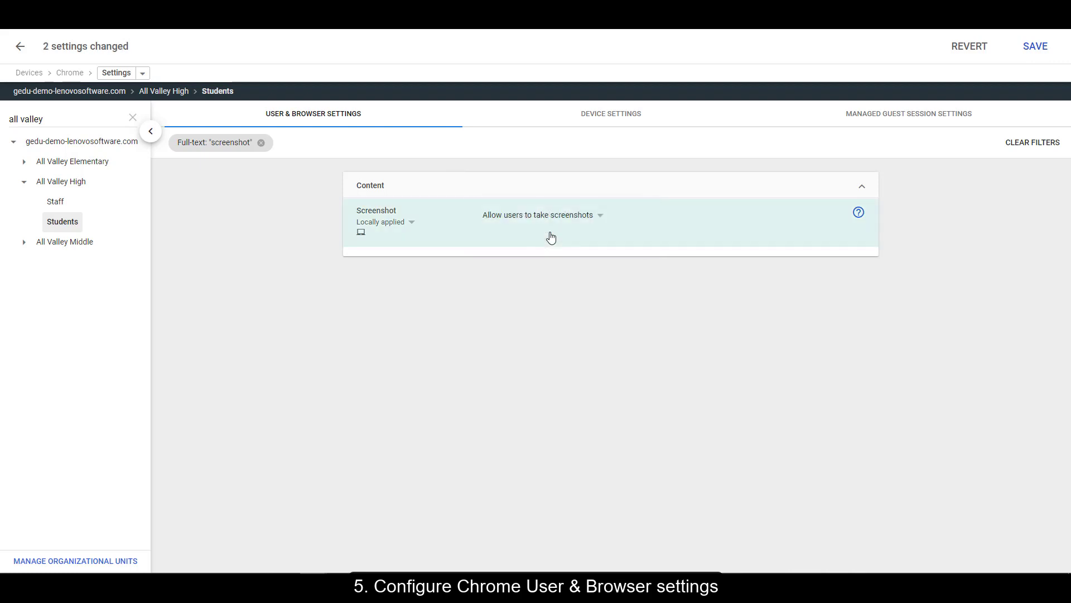
Step: Set Developer tools to 'Never allow use of built-in developer tools'
left_click(261, 143)
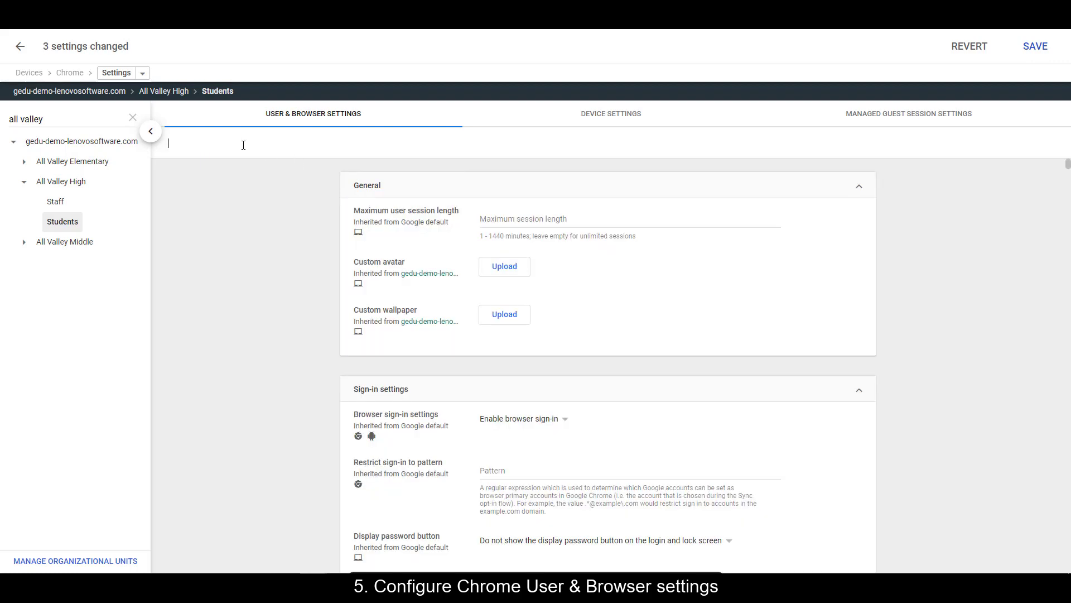
type("developer tools")
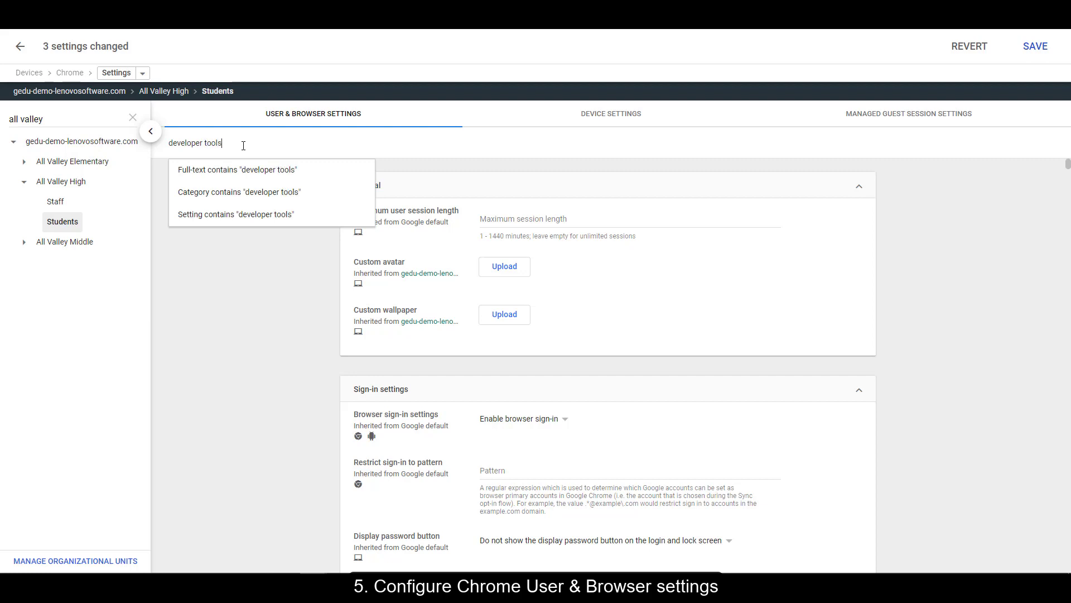
key("Return")
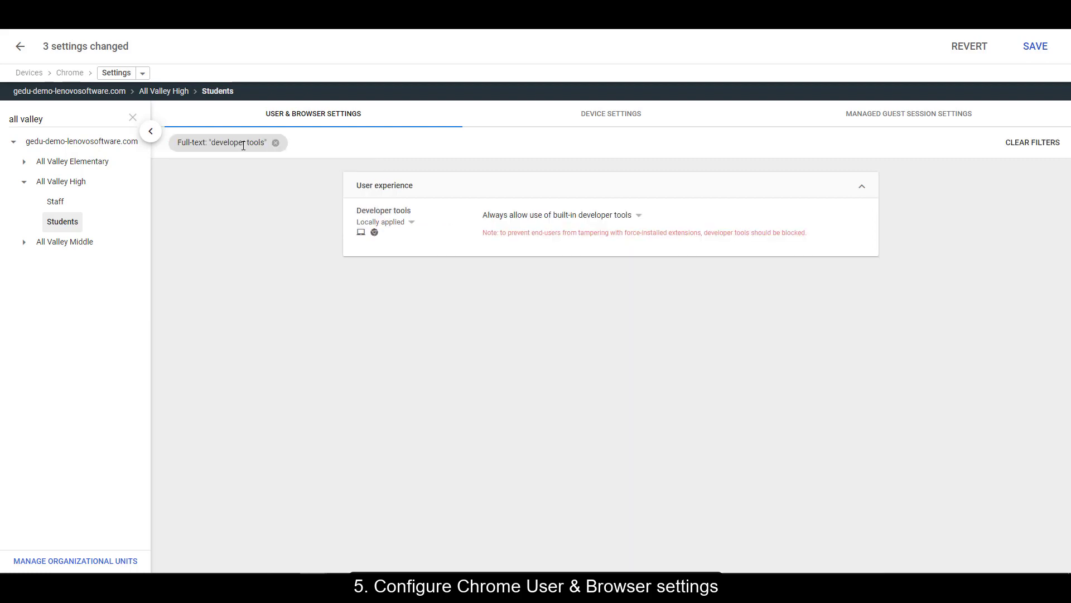
left_click(517, 216)
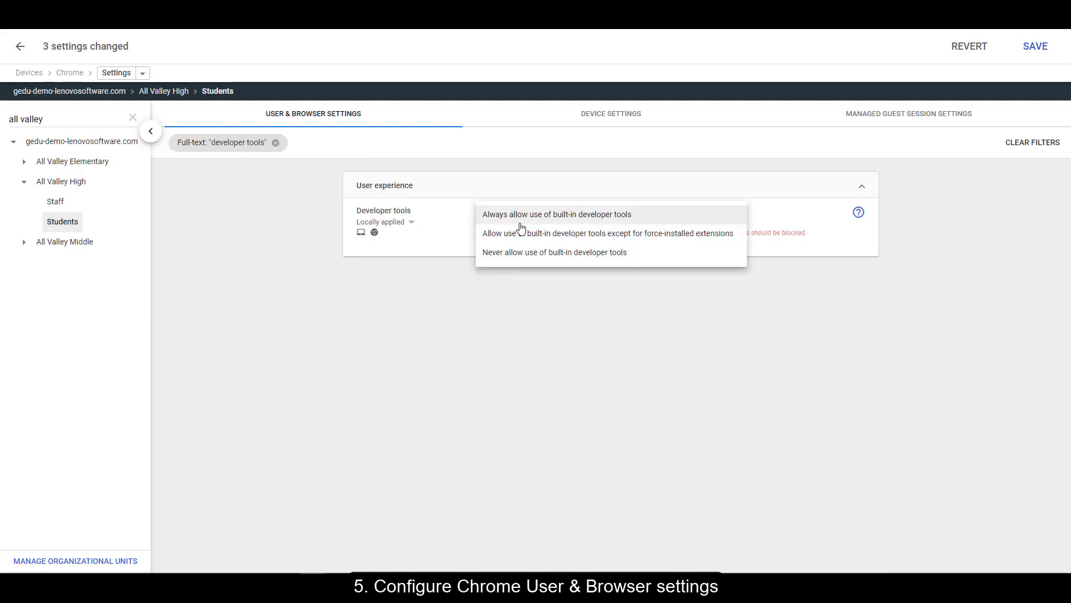
left_click(517, 254)
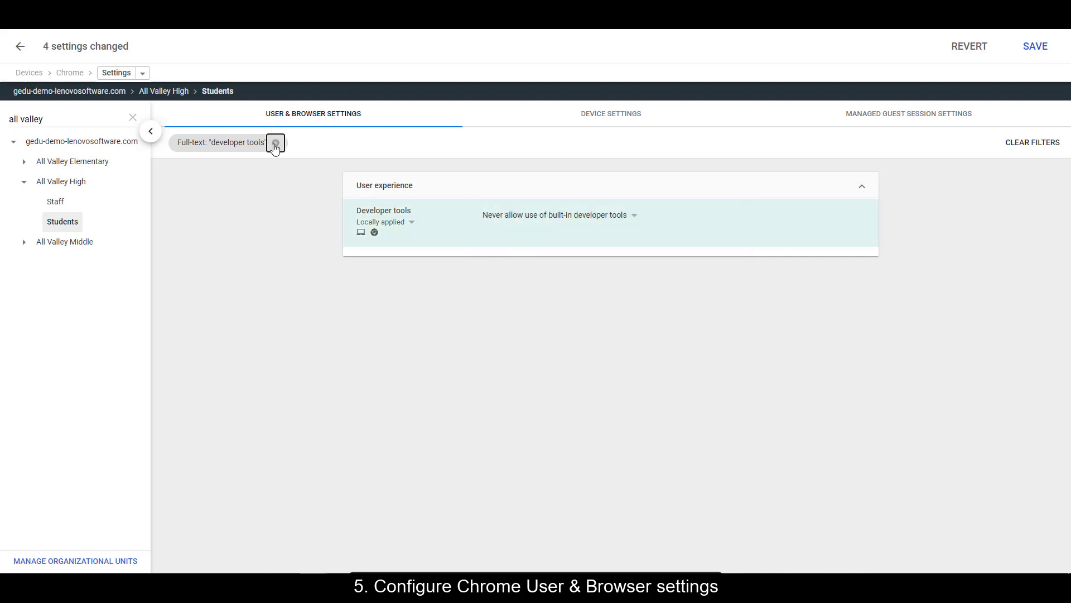
Step: Set Action on lid close to Logout under the 'idle' settings and save the five changes
left_click(275, 143)
type("idle")
key("Return")
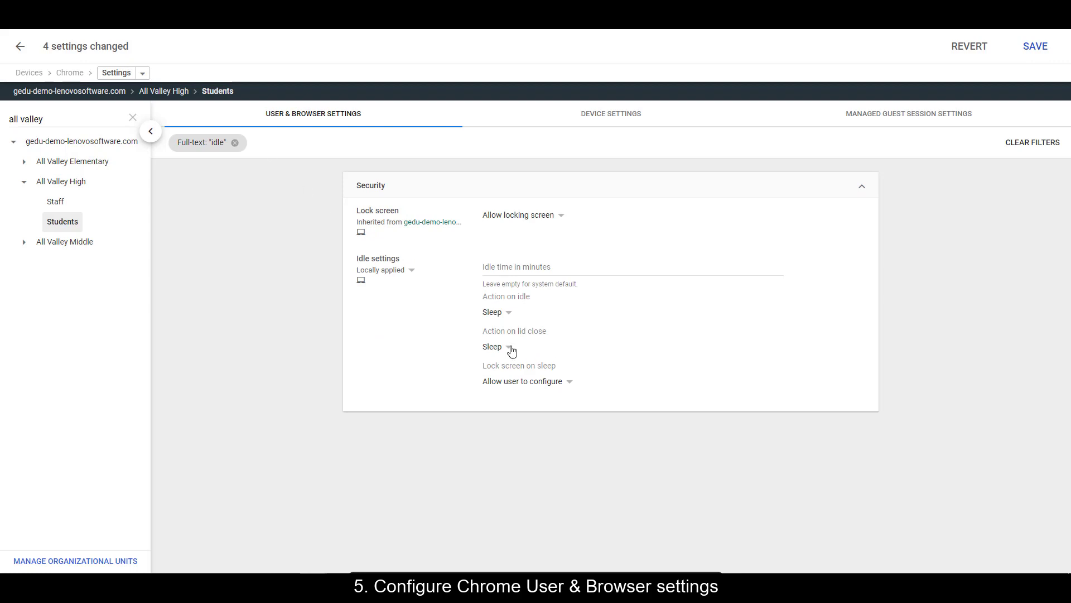
left_click(512, 351)
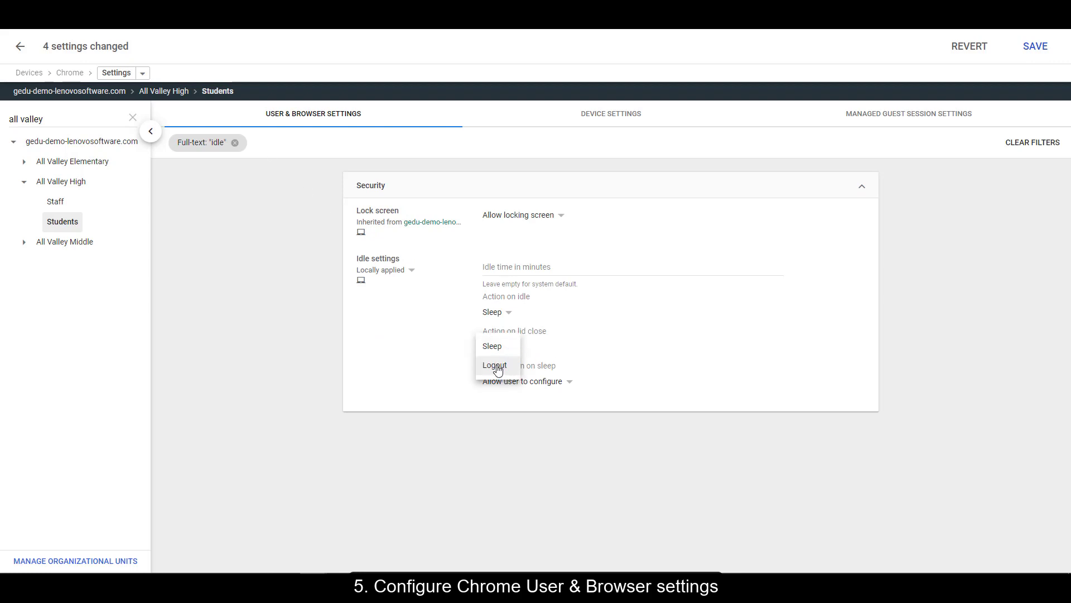
left_click(496, 366)
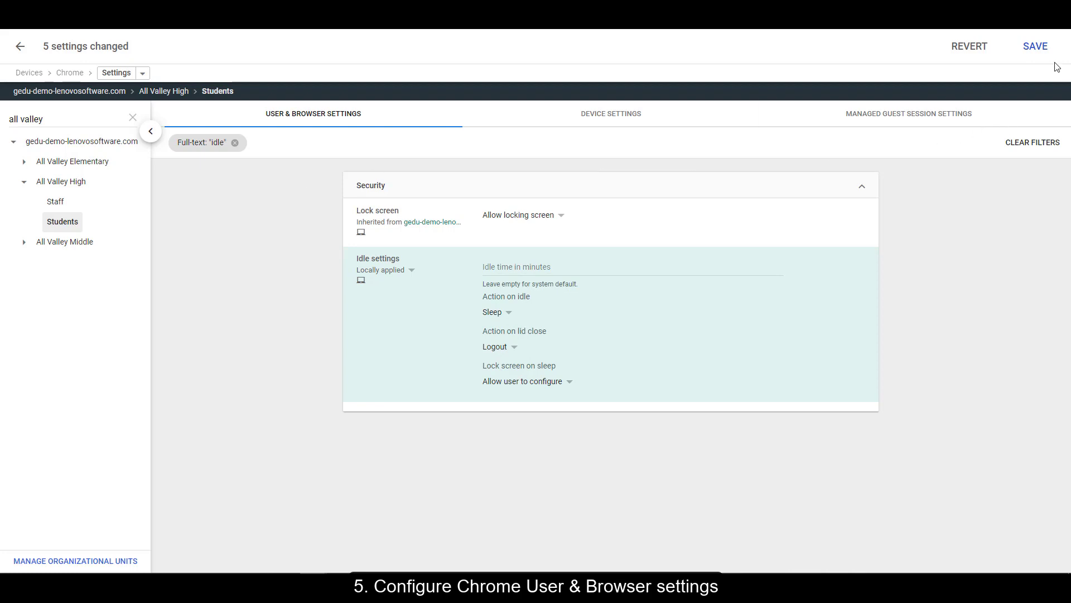
left_click(1036, 49)
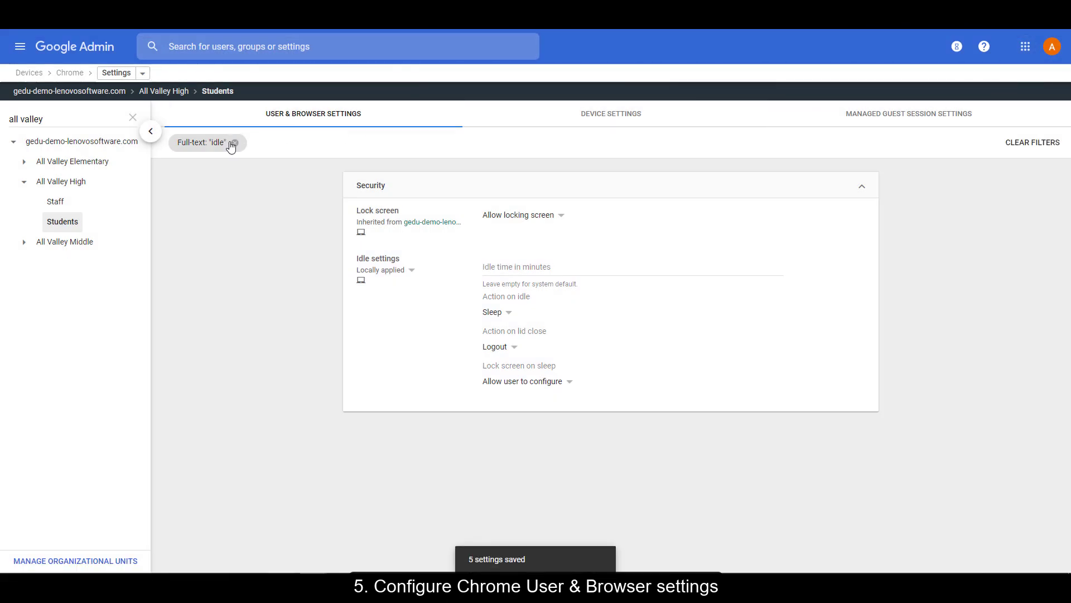
Step: Filter the Students unit's settings for 'application settings', open that page, and collapse the organizational units panel
left_click(234, 143)
type("a")
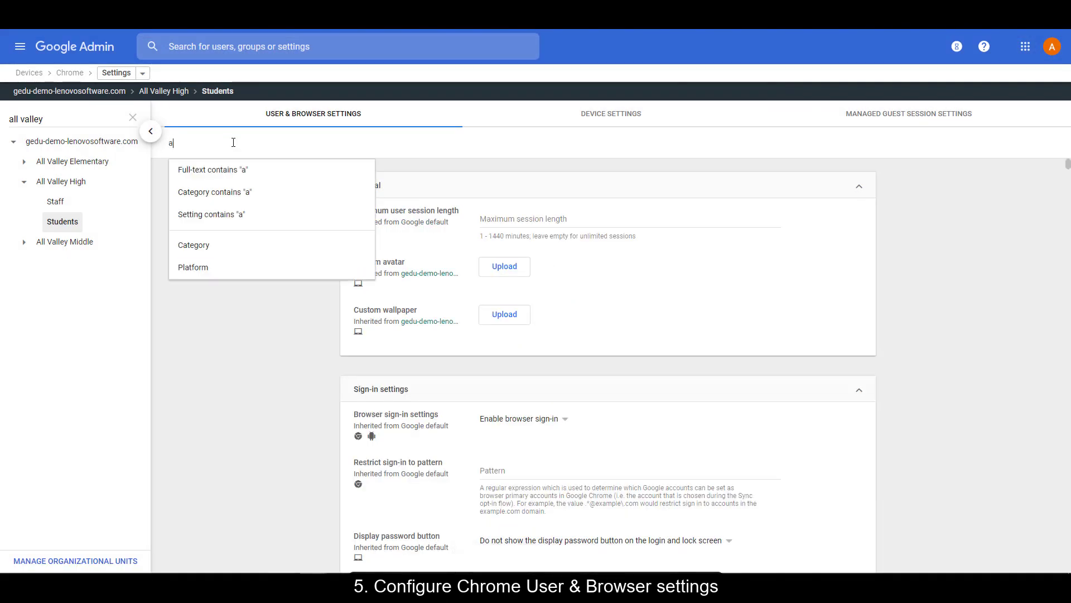
type("pplication s")
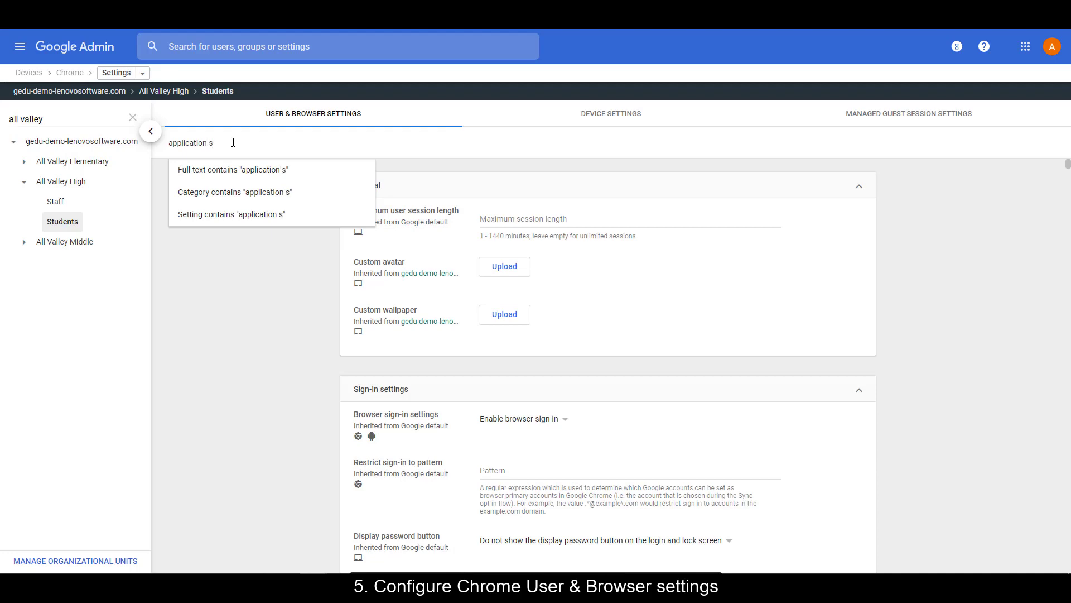
type("ettings")
key("Down")
key("Return")
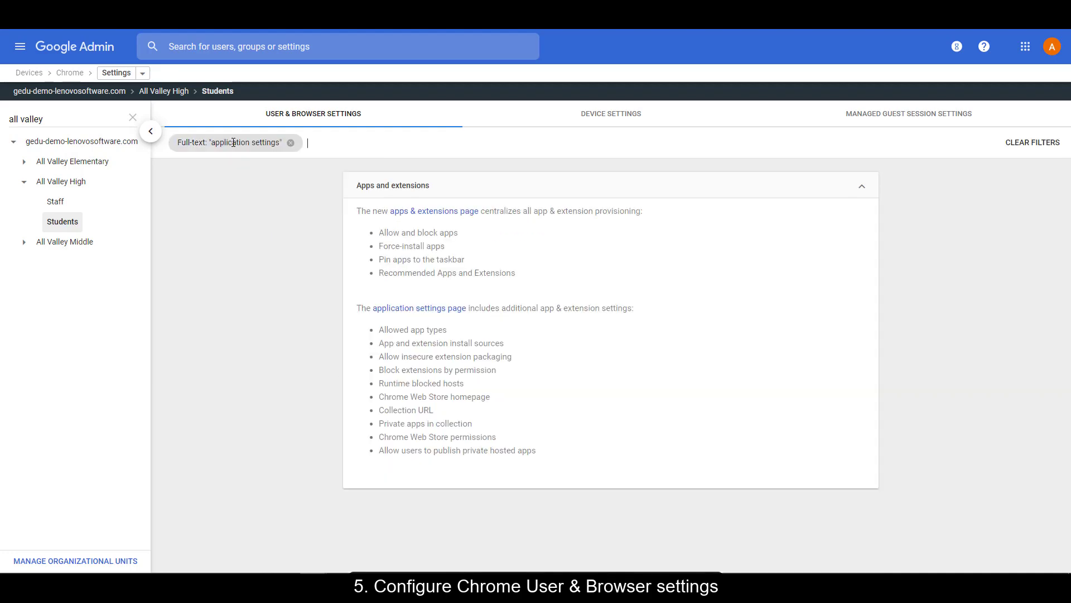
left_click(420, 308)
left_click(151, 133)
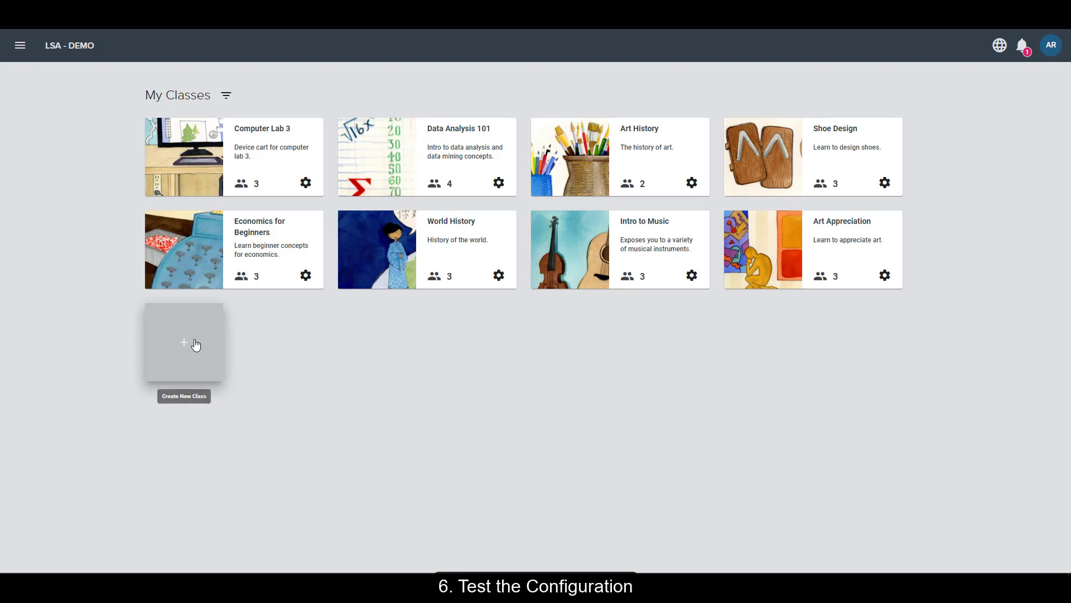
Step: Start a new class named 'Bonsai for Beginners' with the tree banner
left_click(196, 342)
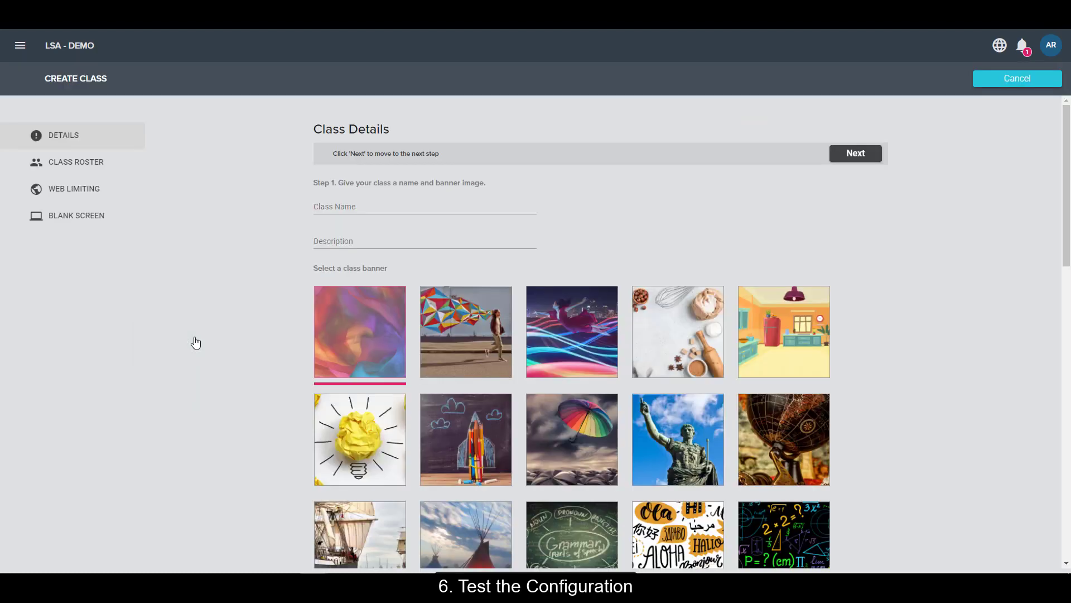
left_click(333, 207)
left_click(341, 223)
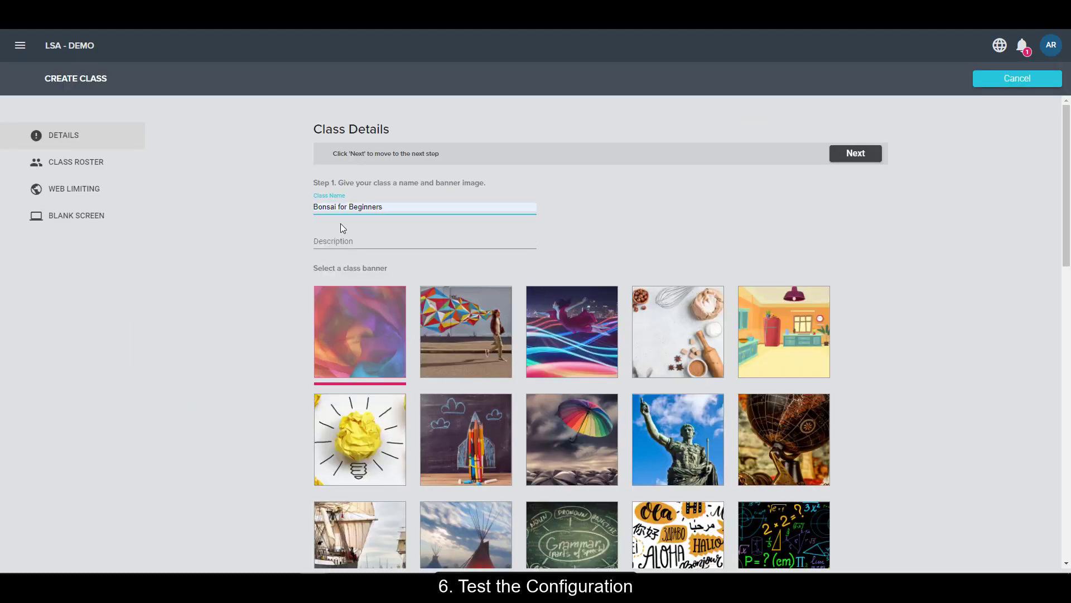
scroll(255, 394, "down", 8)
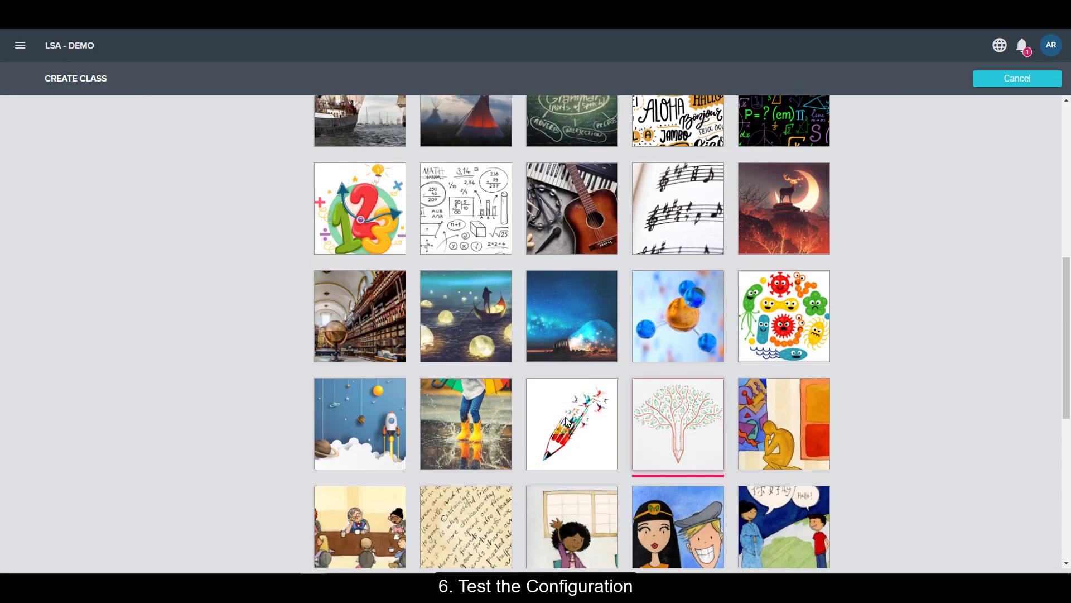
scroll(209, 384, "up", 7)
scroll(209, 382, "up", 2)
left_click(852, 157)
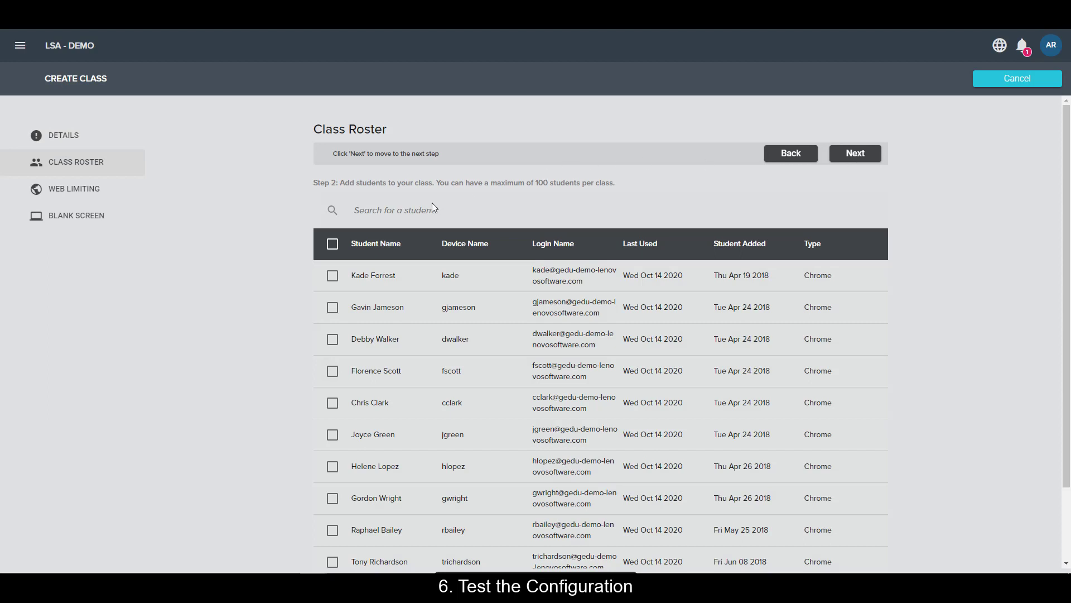
Step: Search for and enroll the one student, then advance past web limiting to the blank screen step
left_click(421, 211)
type("russo")
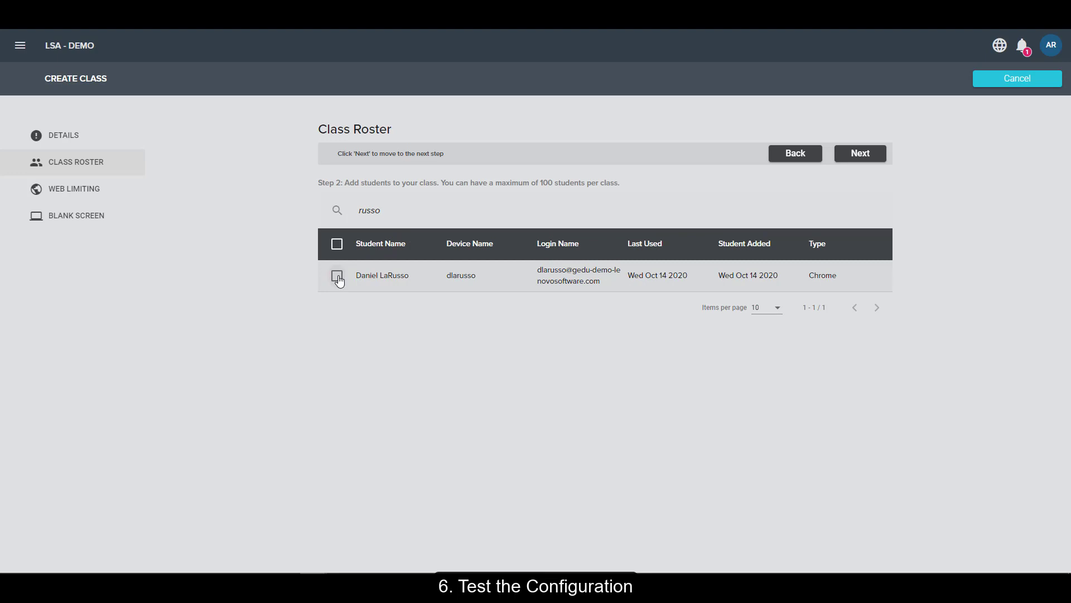
left_click(337, 275)
left_click(865, 159)
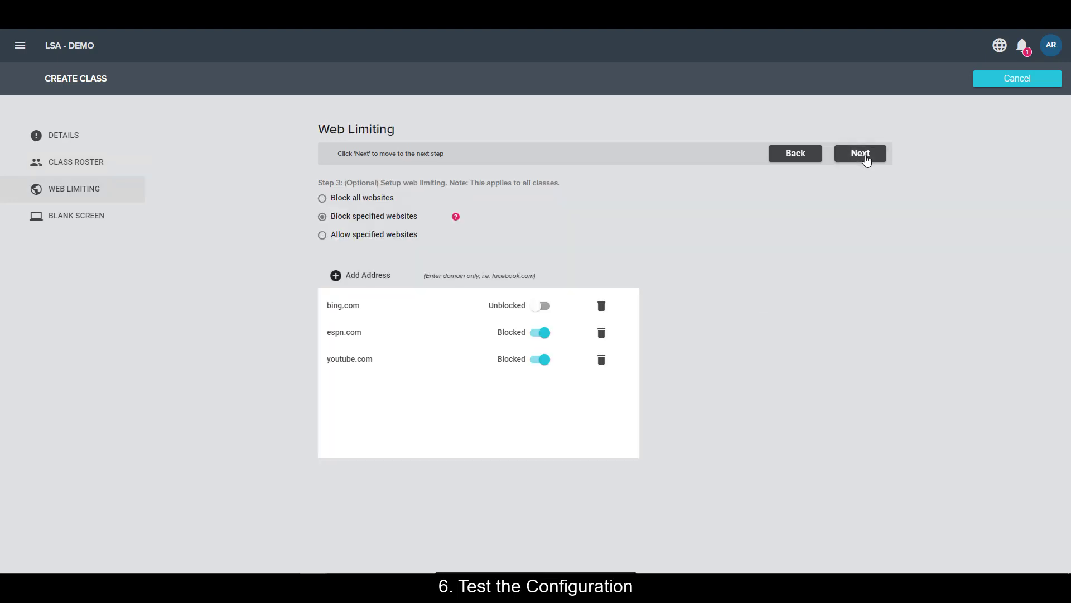
left_click(865, 154)
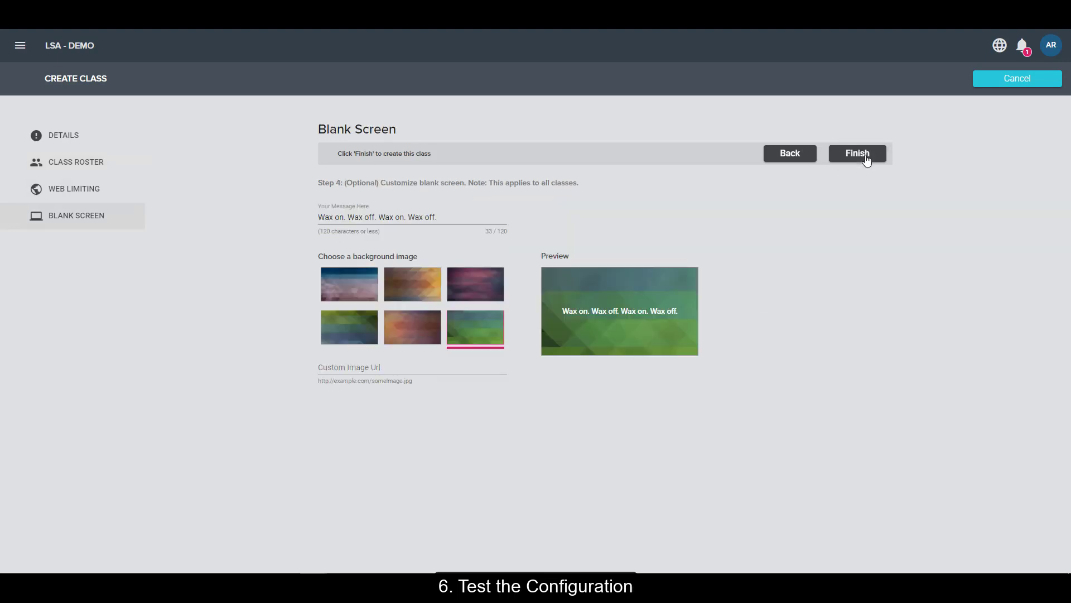
Step: Finish the class wizard, open the Bonsai for Beginners class card, and start the class
left_click(857, 154)
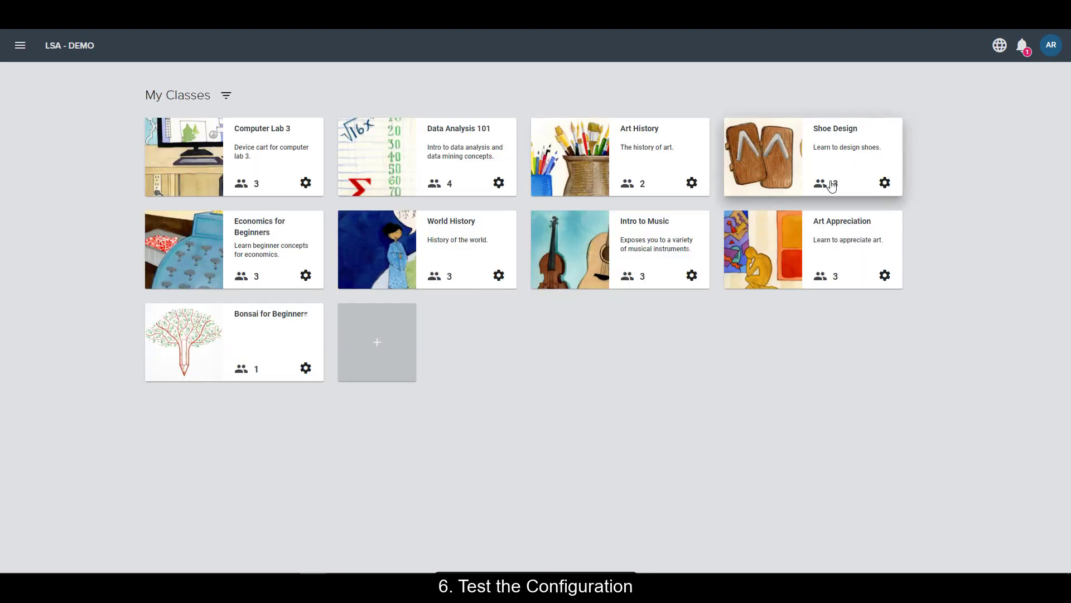
left_click(260, 332)
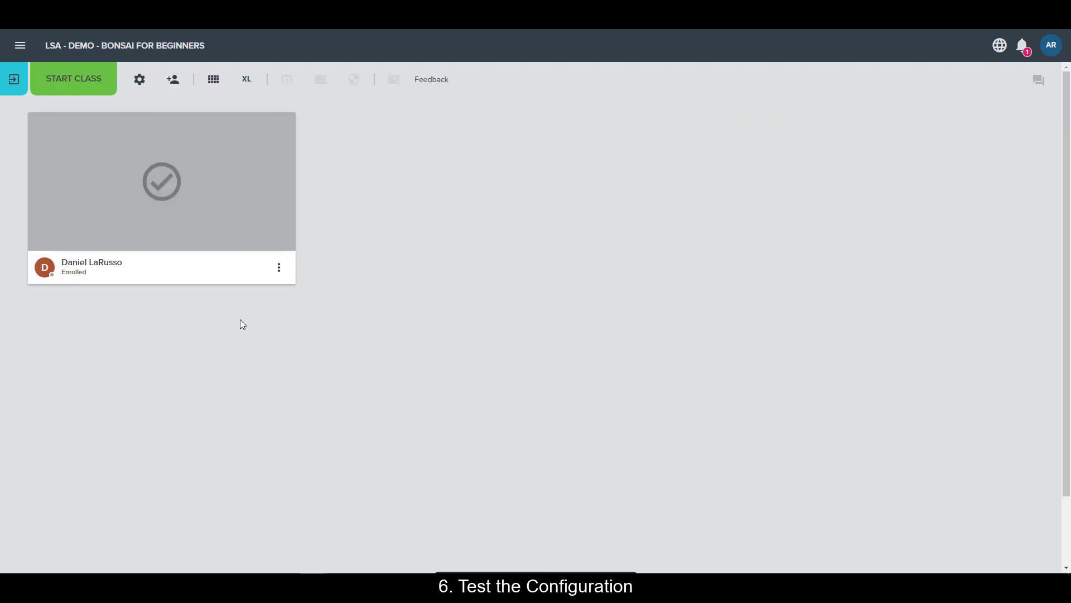
left_click(77, 84)
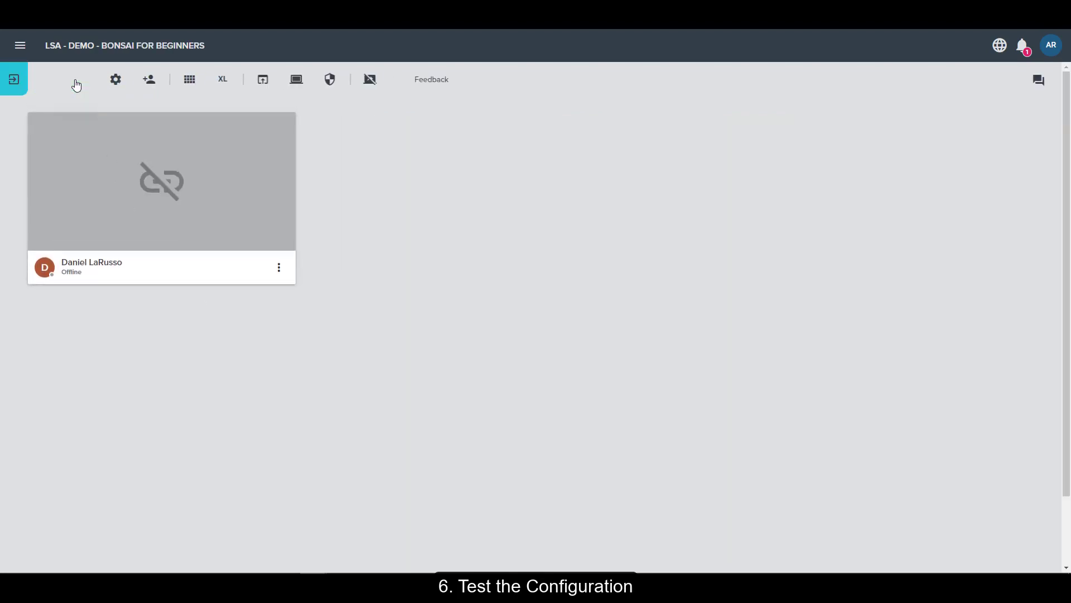